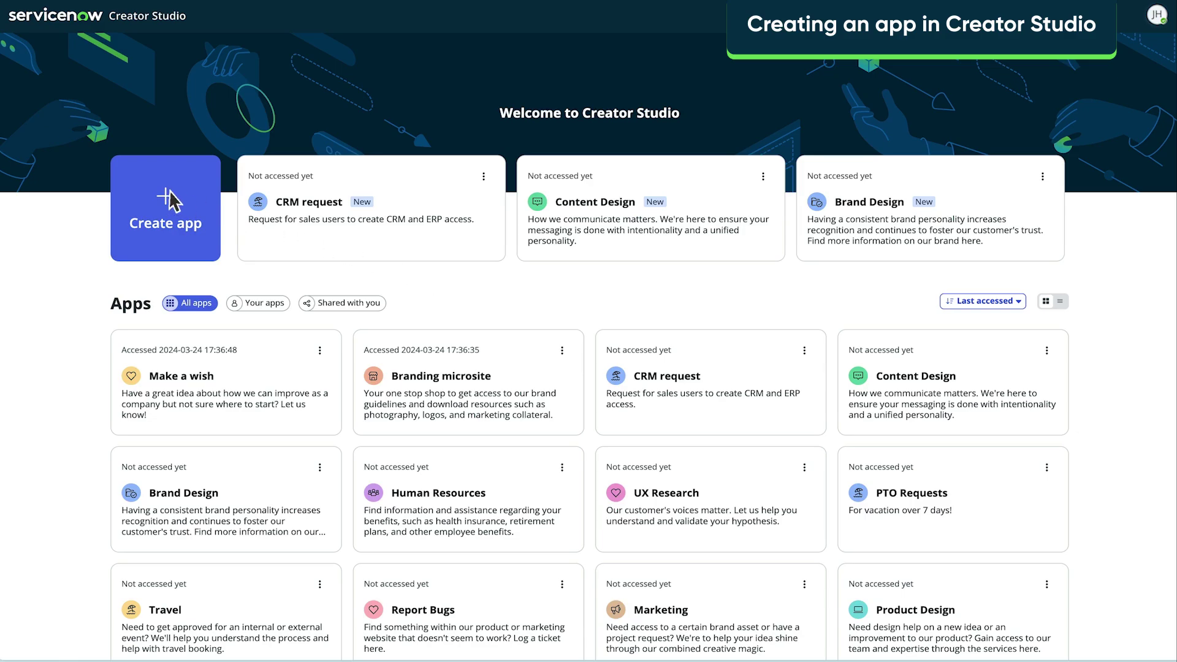
Step: Create the 'Gift card request' app with its employee-recognition gift card description, using the Default Template
{"action": "left_click", "coordinate": [168, 195]}
{"action": "type", "text": "Gift card request"}
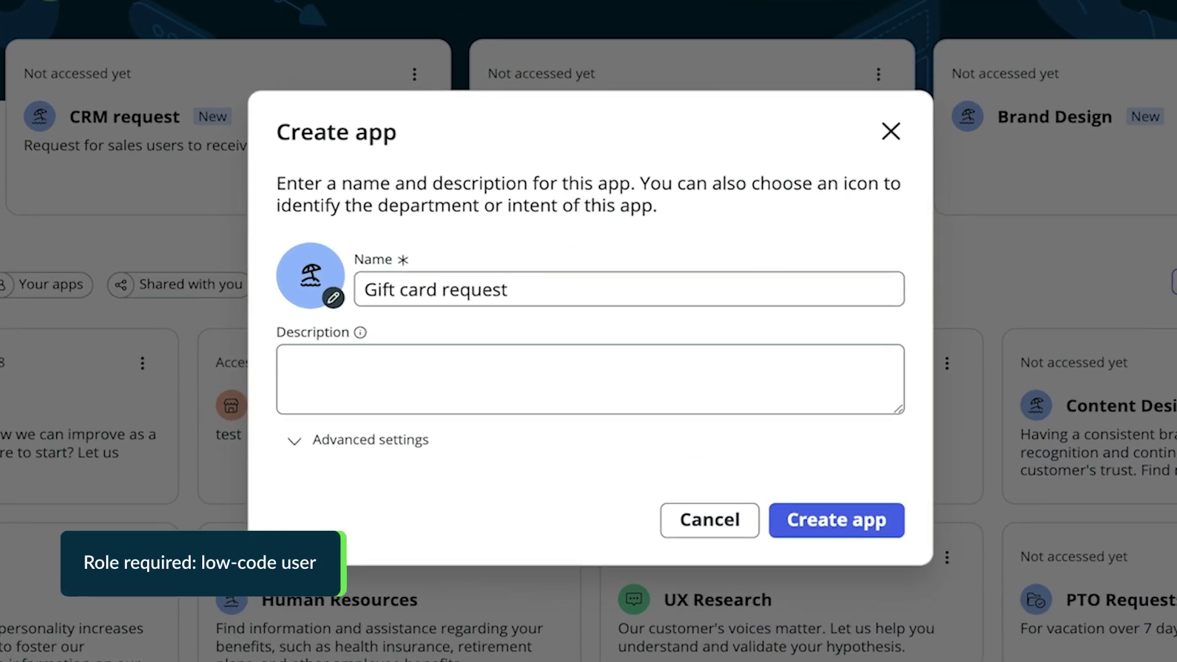
{"action": "key", "text": "Tab"}
{"action": "type", "text": "Request for both internal and external gift cards for employee recognition"}
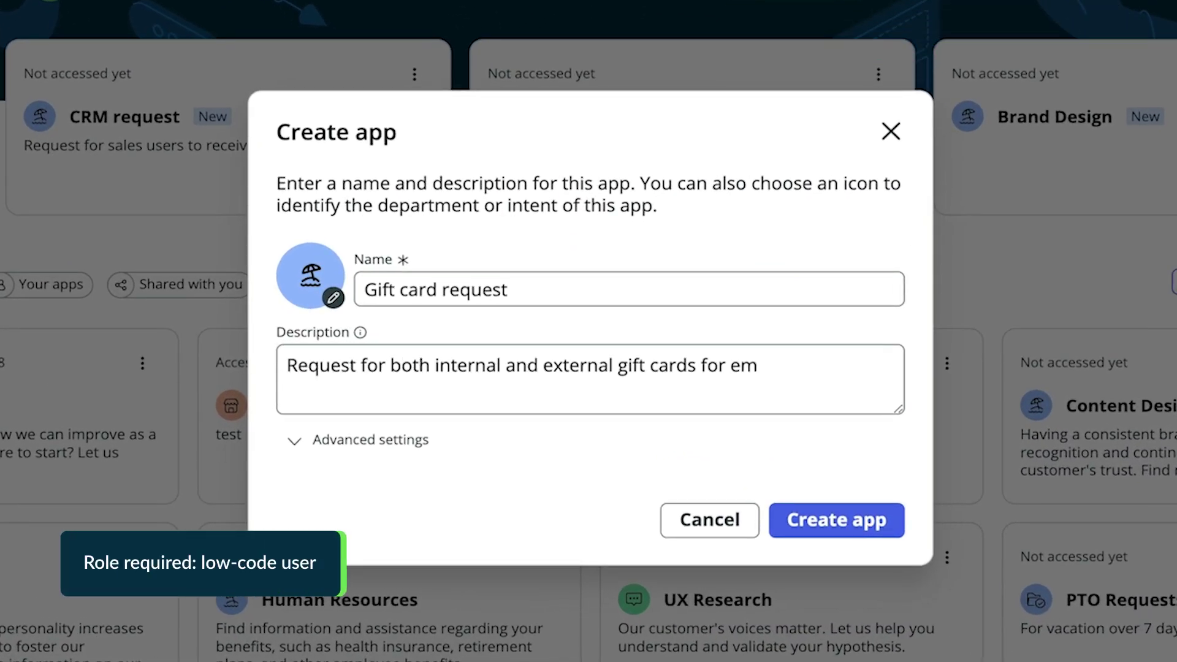
{"action": "left_click", "coordinate": [890, 518]}
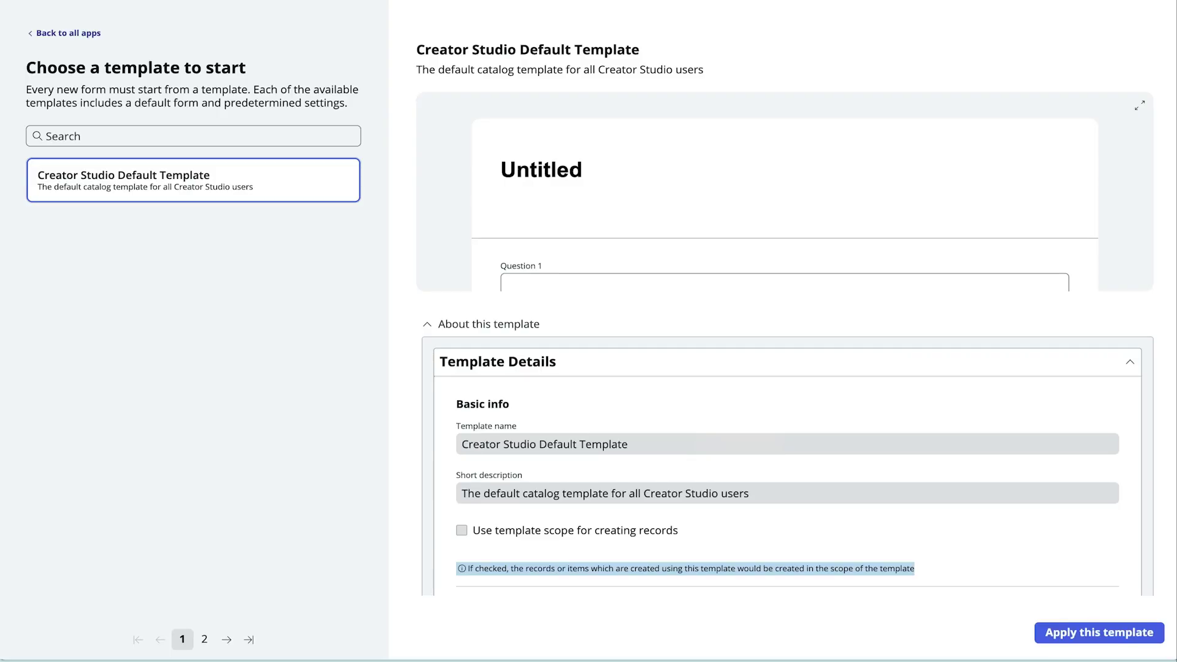
{"action": "left_click", "coordinate": [1102, 627]}
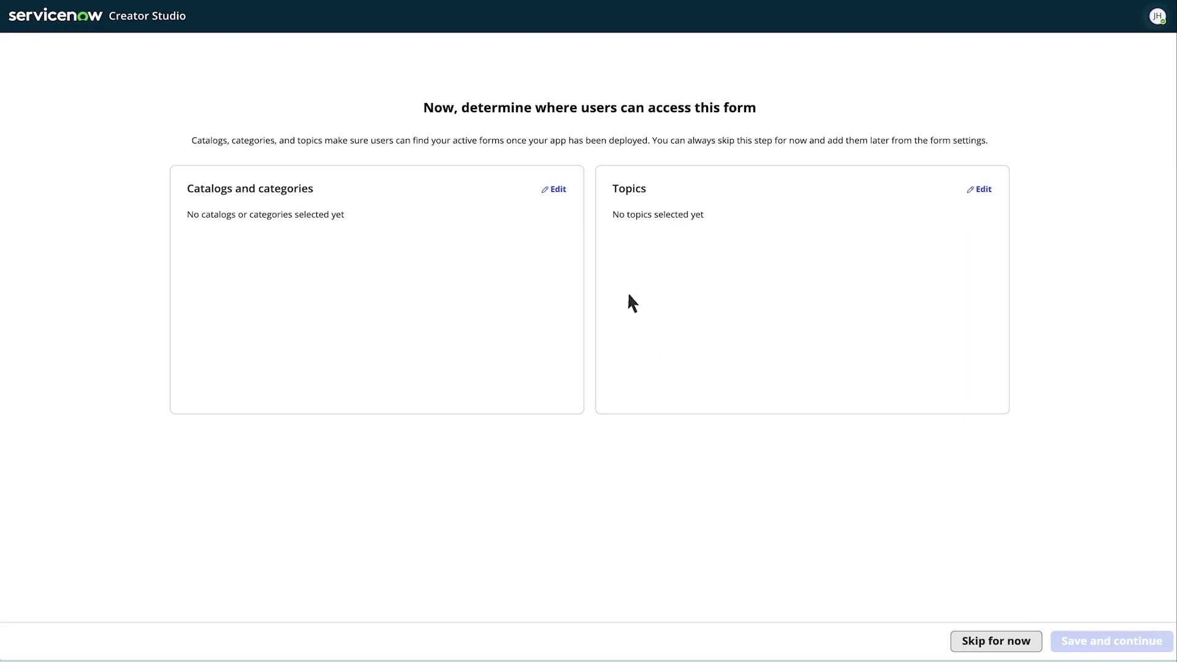
Step: Place the form in the Human Resources Catalog under the Benefits category
{"action": "left_click", "coordinate": [559, 191]}
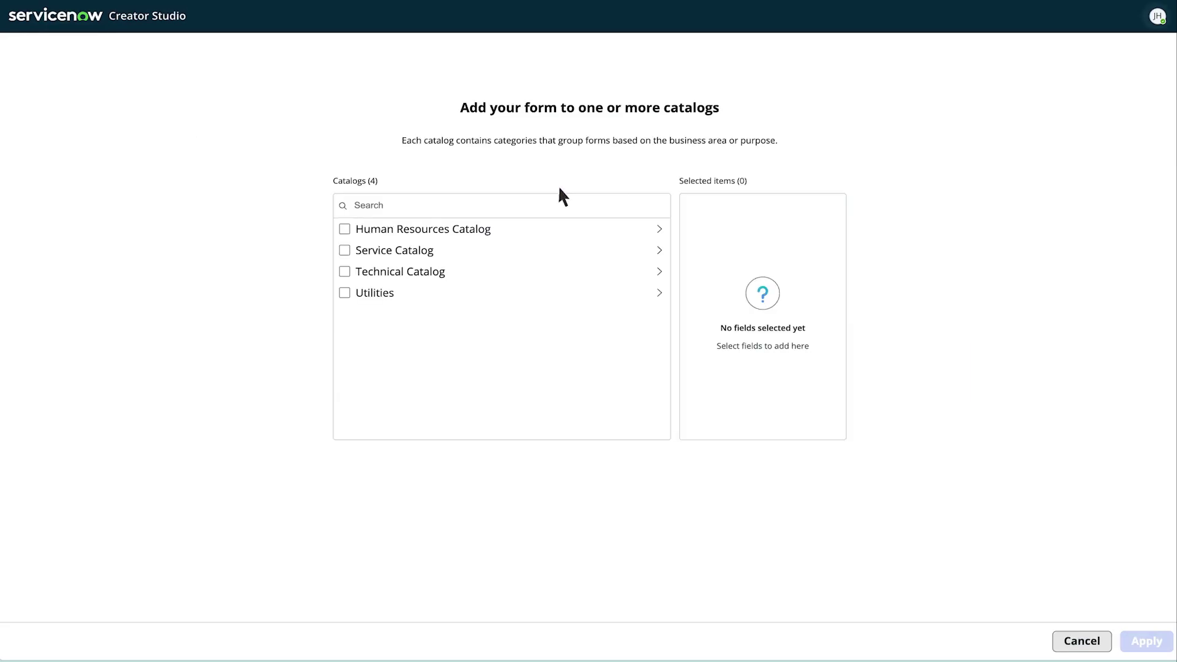
{"action": "left_click", "coordinate": [559, 228]}
{"action": "left_click", "coordinate": [560, 228]}
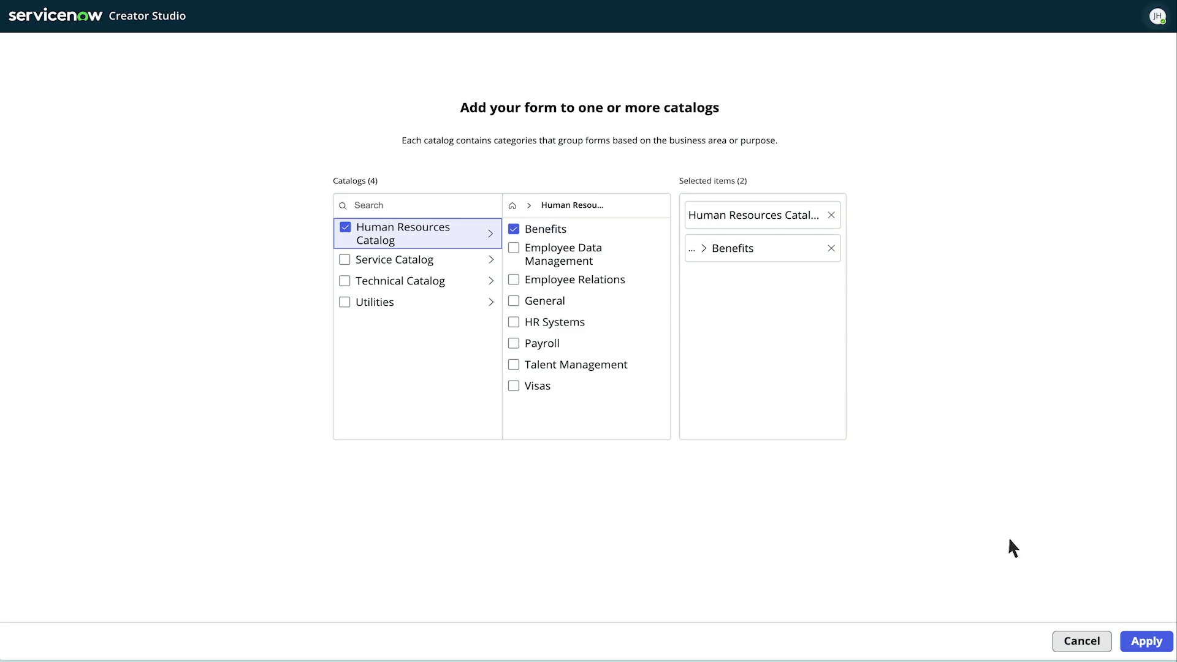
{"action": "left_click", "coordinate": [1148, 641]}
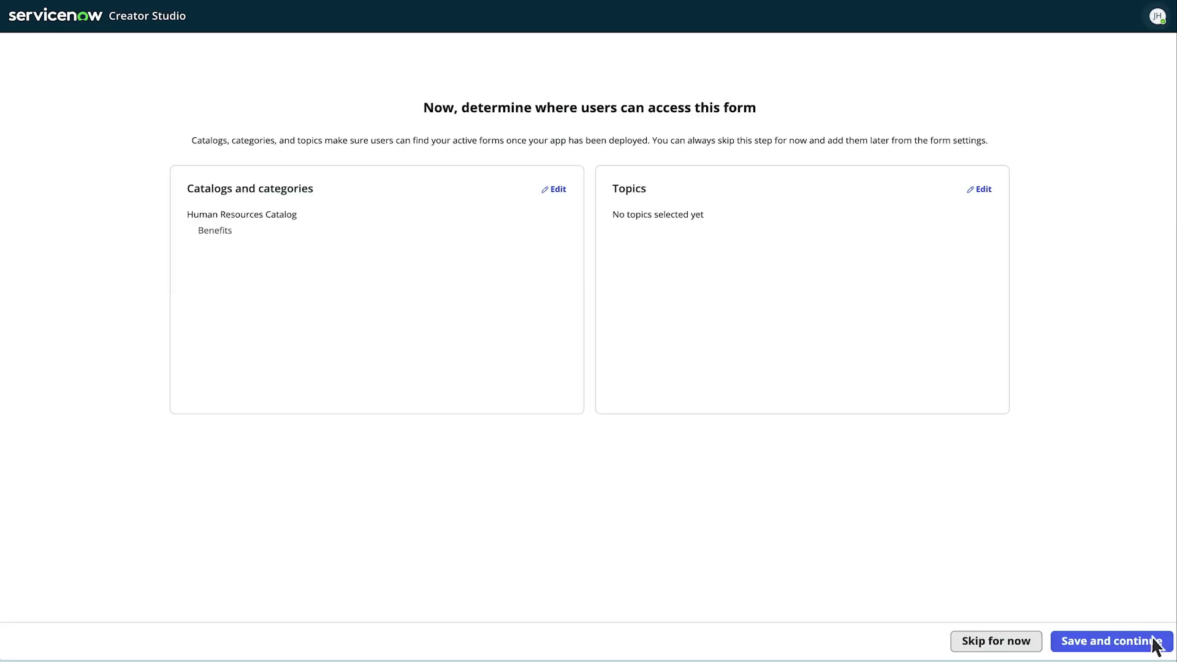
Step: Set the form's topic to Human resources / Benefits and save the access settings
{"action": "left_click", "coordinate": [981, 190]}
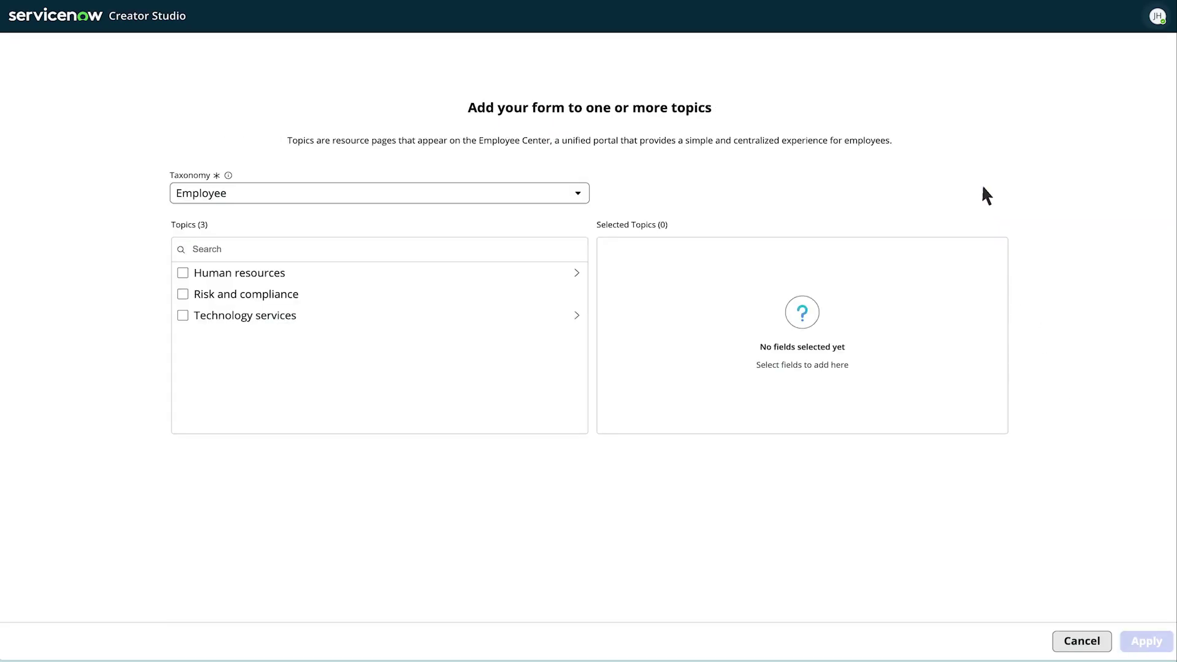
{"action": "left_click", "coordinate": [284, 271]}
{"action": "left_click", "coordinate": [284, 271]}
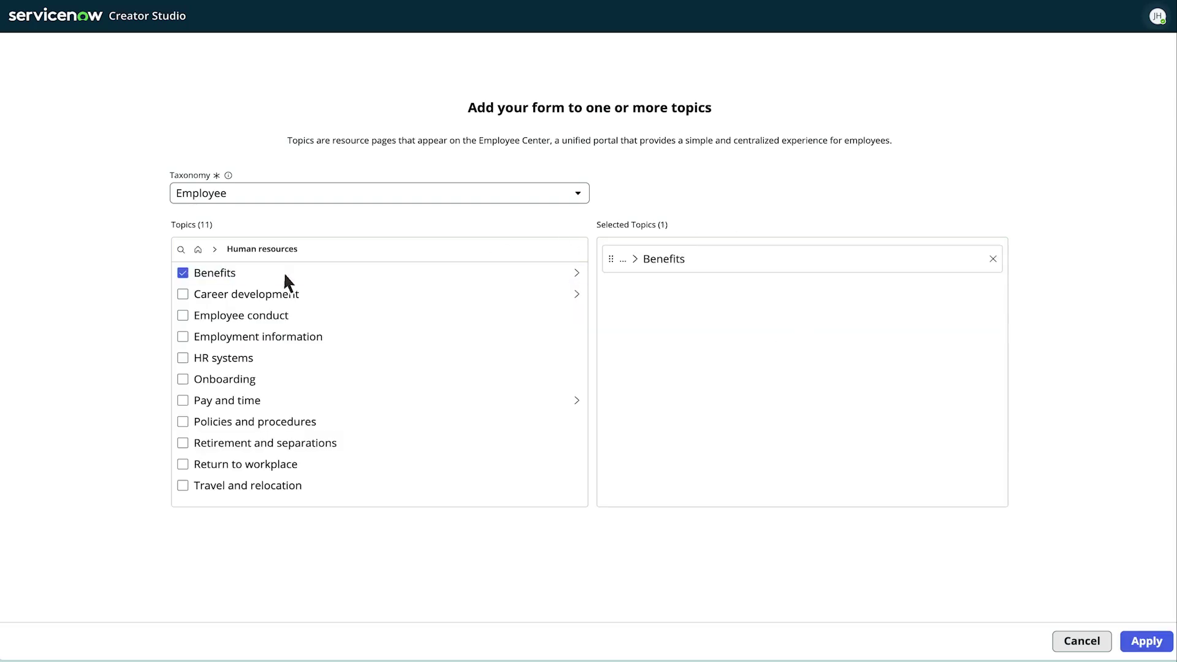
{"action": "left_click", "coordinate": [1149, 640]}
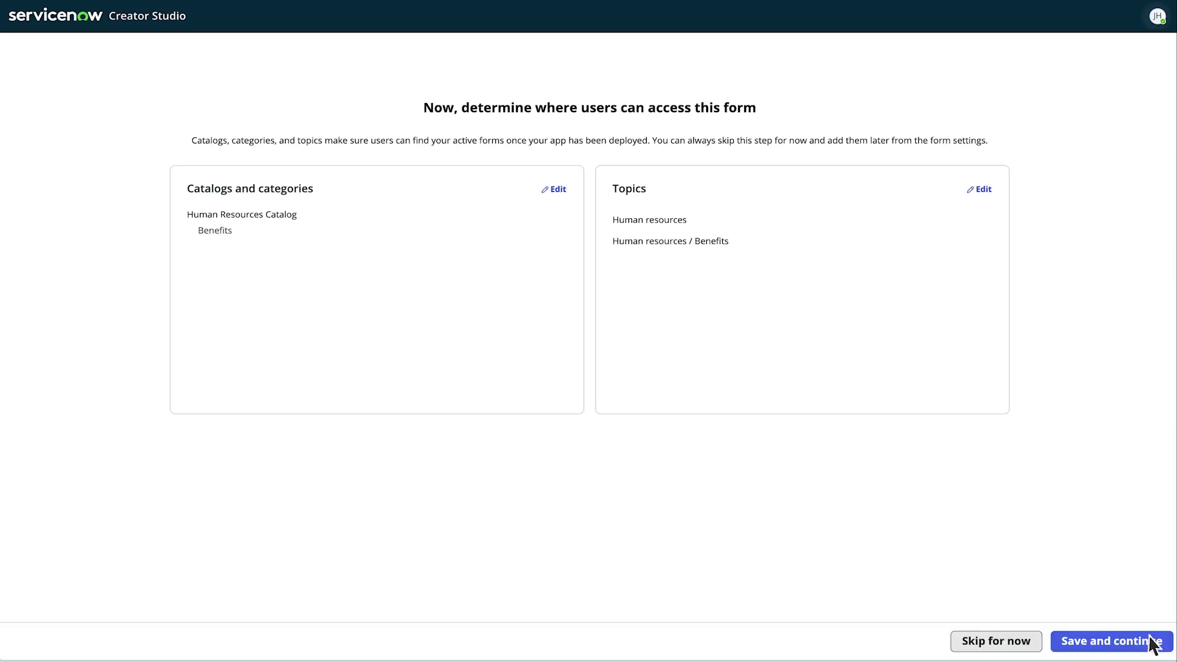
{"action": "left_click", "coordinate": [1152, 642]}
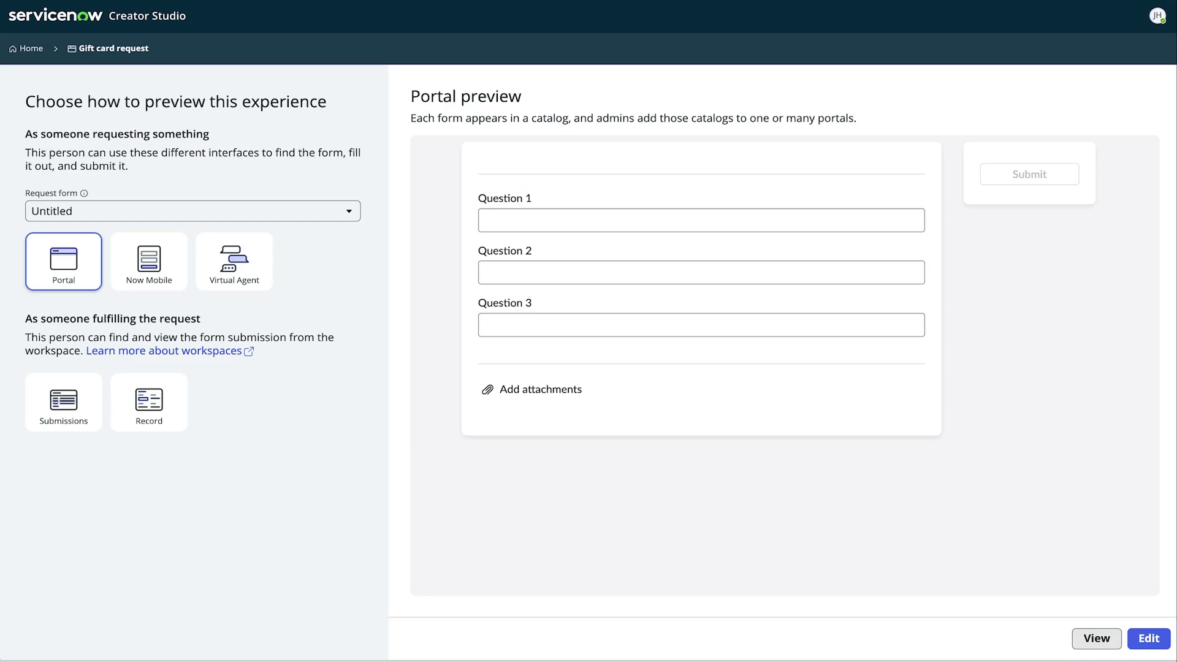
Step: Give the form the description 'Request gift cards for employee reco…' and label Question 1 'Company store gift card?'
{"action": "left_click", "coordinate": [1148, 632]}
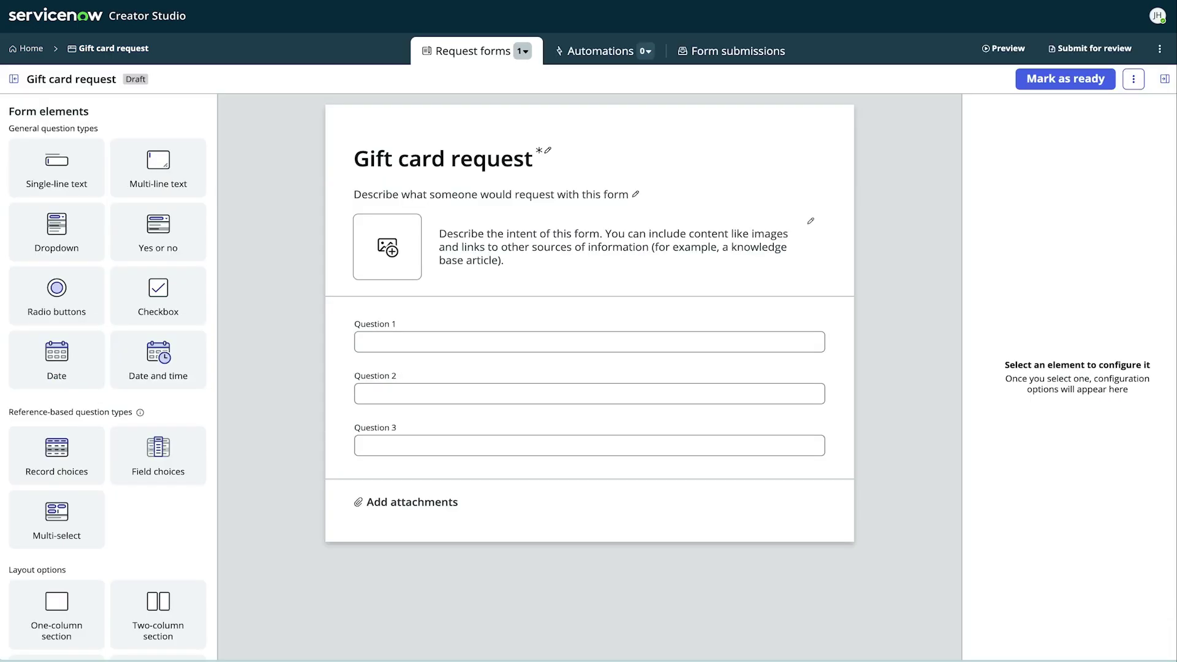
{"action": "type", "text": "Request gift cards for employee reco"}
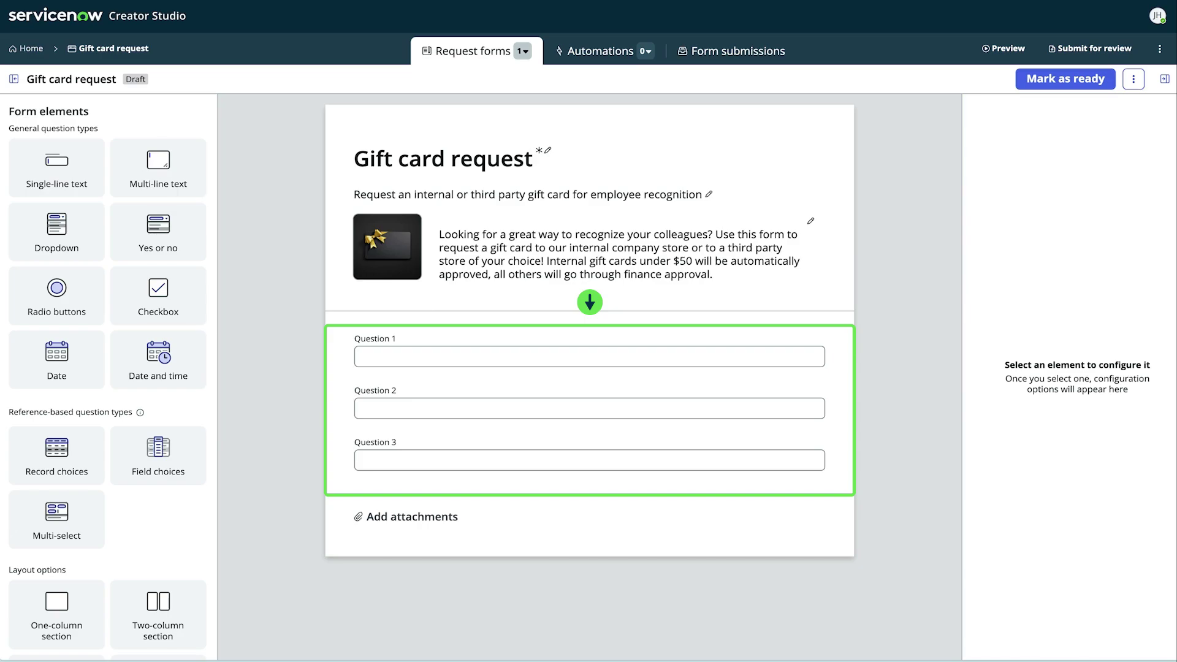
{"action": "left_click", "coordinate": [704, 356]}
{"action": "type", "text": "Company store gift card?"}
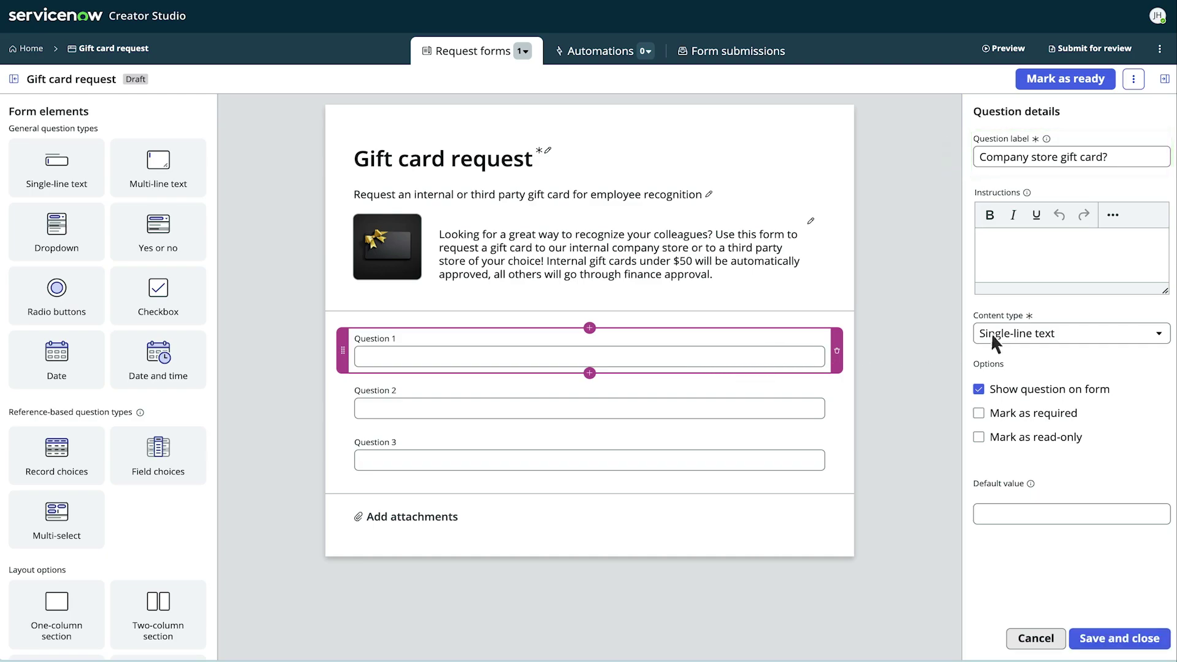
Step: Make 'Company store gift card?' a Yes or no question and save it
{"action": "left_click", "coordinate": [1070, 337]}
{"action": "left_click", "coordinate": [1079, 413]}
{"action": "left_click", "coordinate": [1110, 639]}
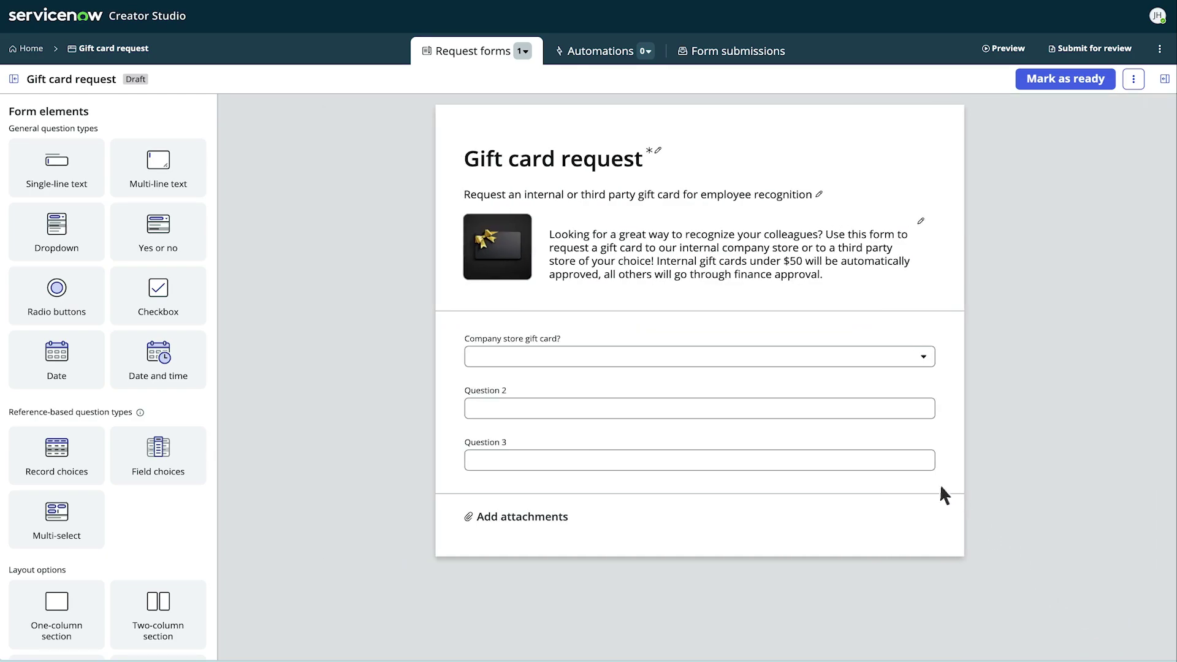
Step: Label Question 2 'Amount' and Question 3 'Recipient', saving each
{"action": "left_click", "coordinate": [852, 406]}
{"action": "type", "text": "Amount"}
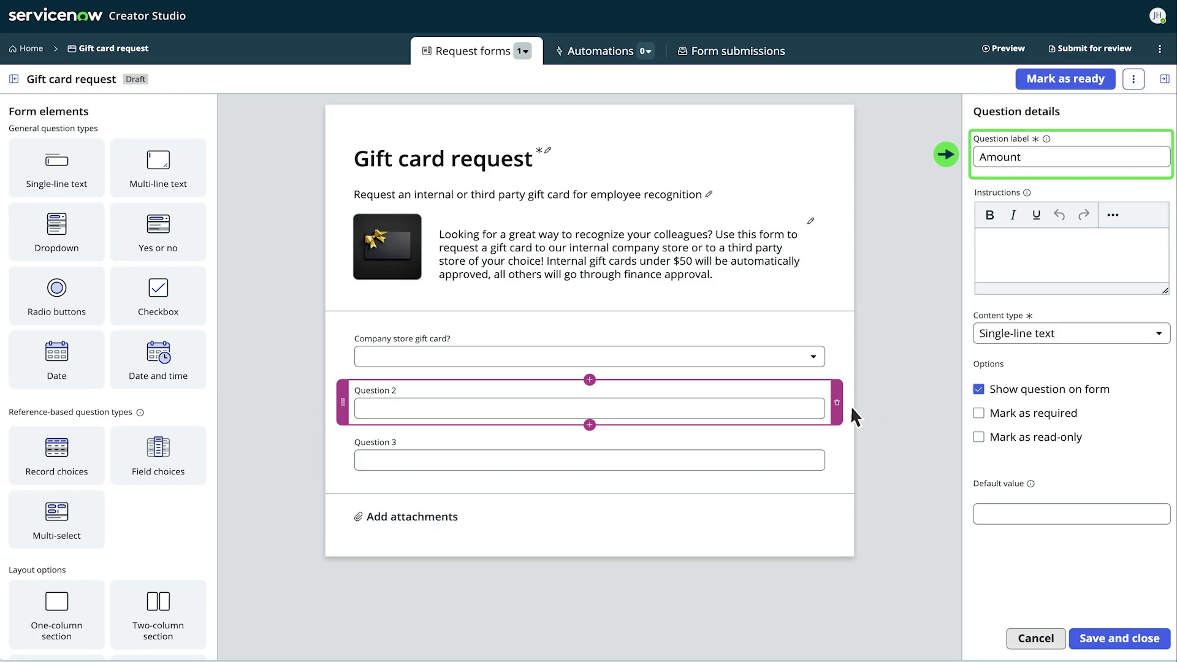
{"action": "left_click", "coordinate": [1129, 642]}
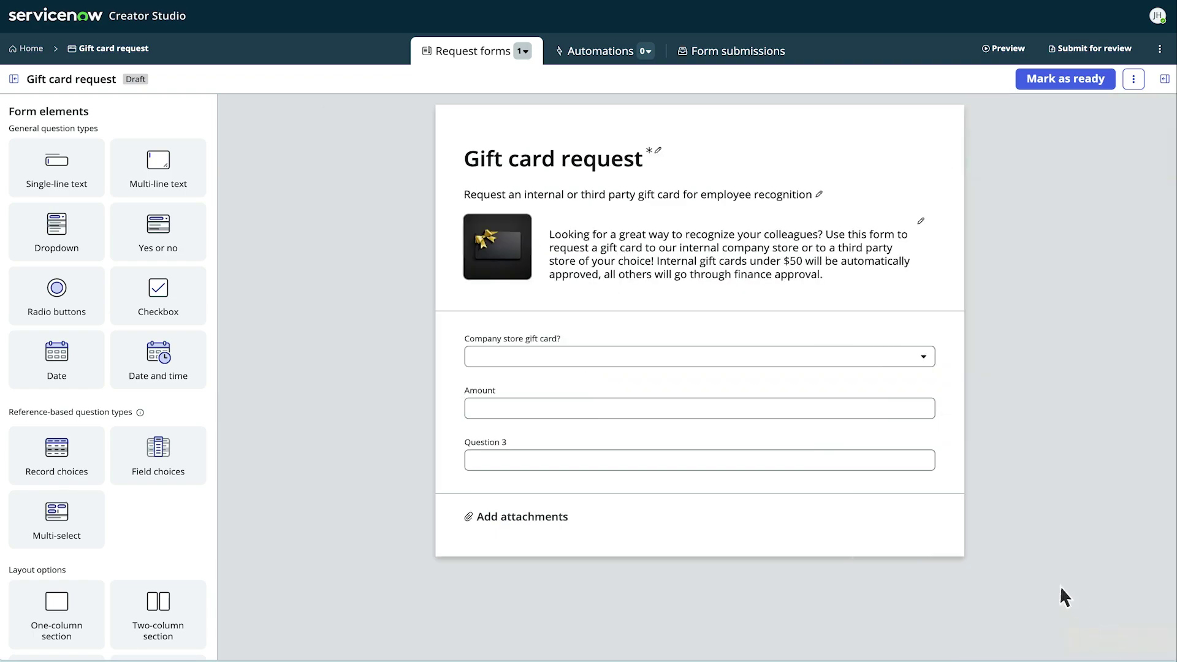
{"action": "left_click", "coordinate": [894, 457]}
{"action": "type", "text": "Recipient"}
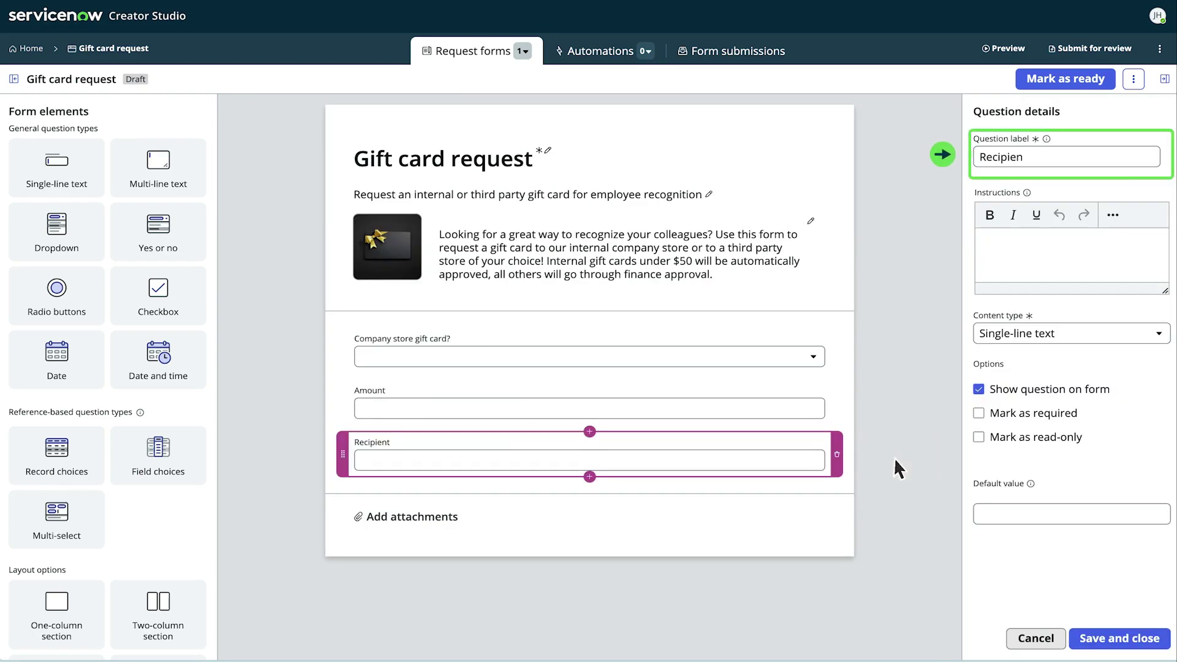
{"action": "left_click", "coordinate": [1119, 639]}
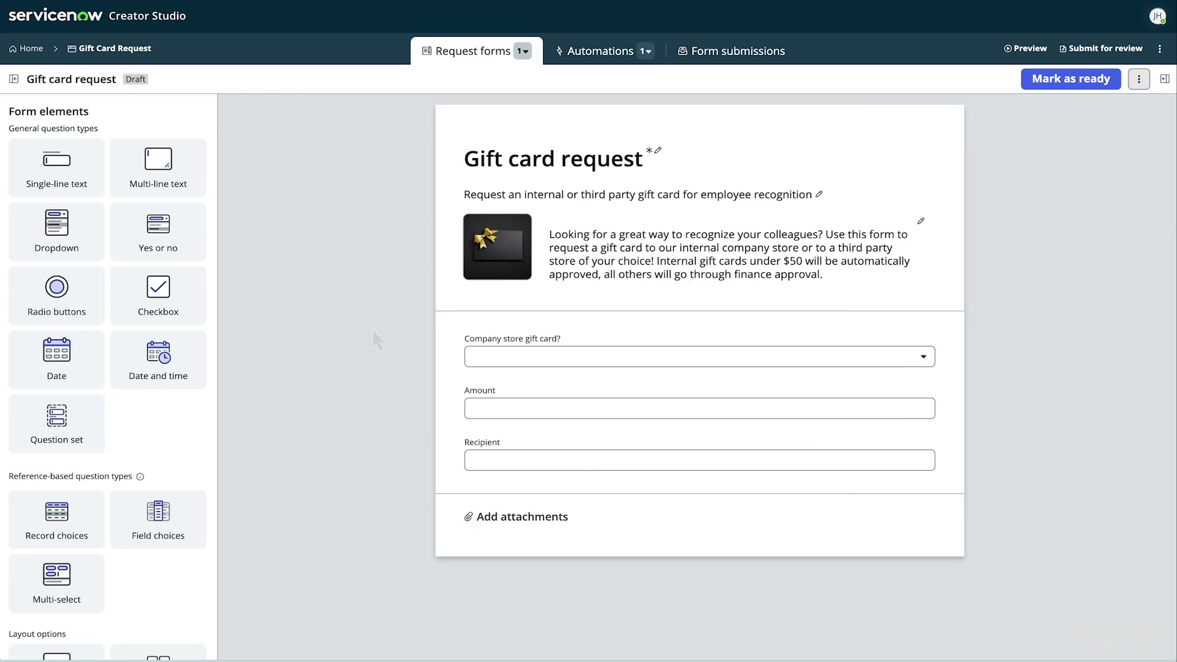
Step: Add a multi-line text question labelled 'Justification' to the form
{"action": "left_click", "coordinate": [159, 162]}
{"action": "type", "text": "Justification"}
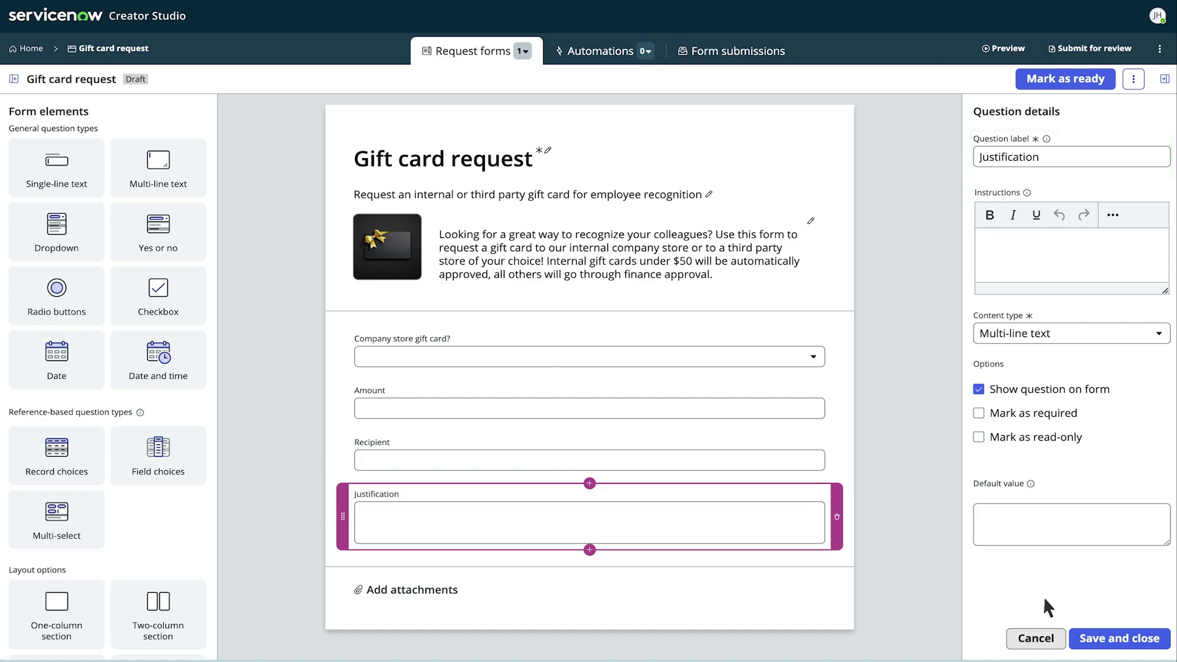
{"action": "left_click", "coordinate": [1126, 640]}
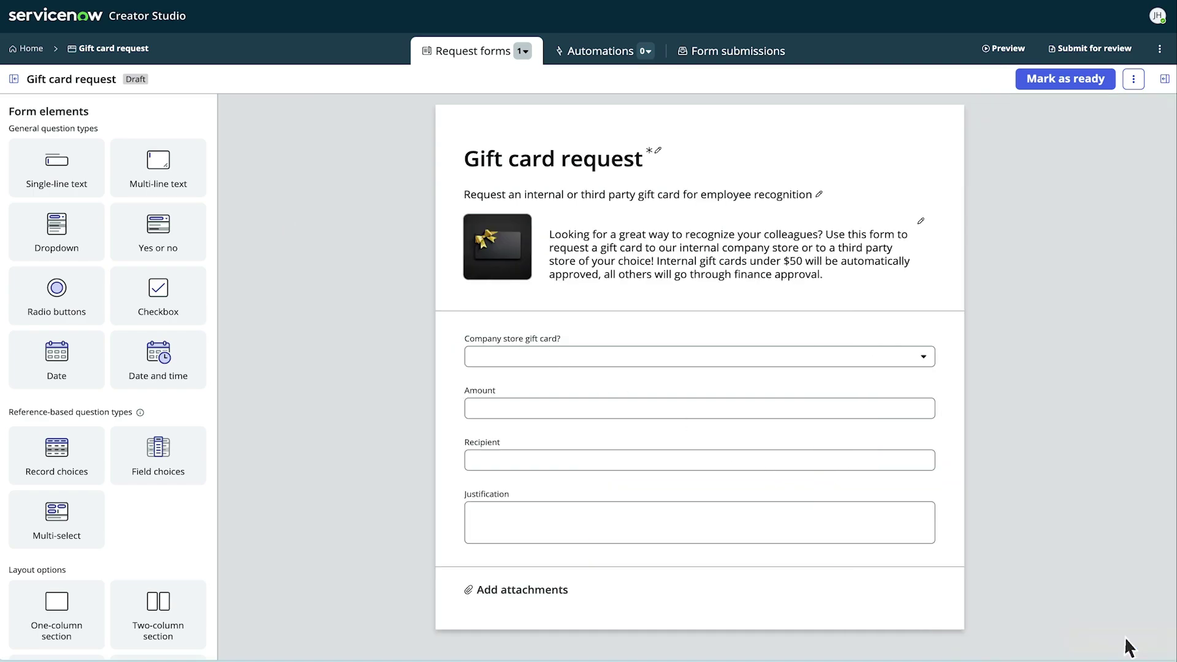
Step: Create the 'Auto approve internal gift cards' playbook, triggered on submission when Company store gift card? is No
{"action": "left_click", "coordinate": [617, 53]}
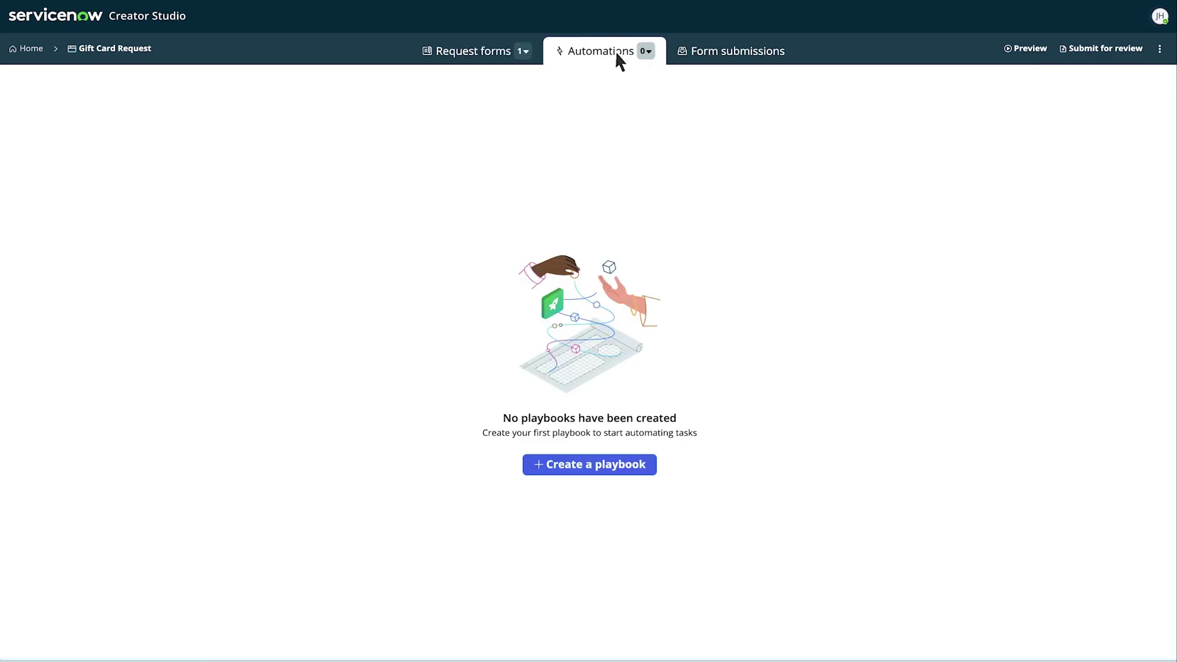
{"action": "left_click", "coordinate": [616, 464]}
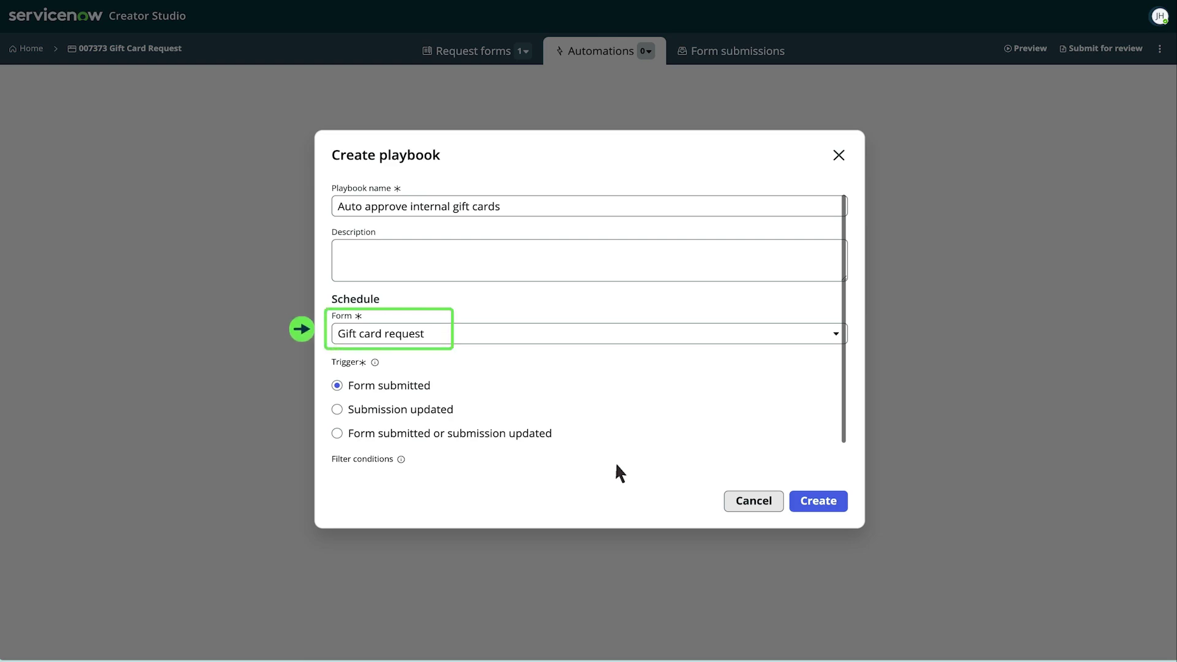
{"action": "scroll", "coordinate": [616, 465], "scroll_direction": "down", "scroll_amount": 2}
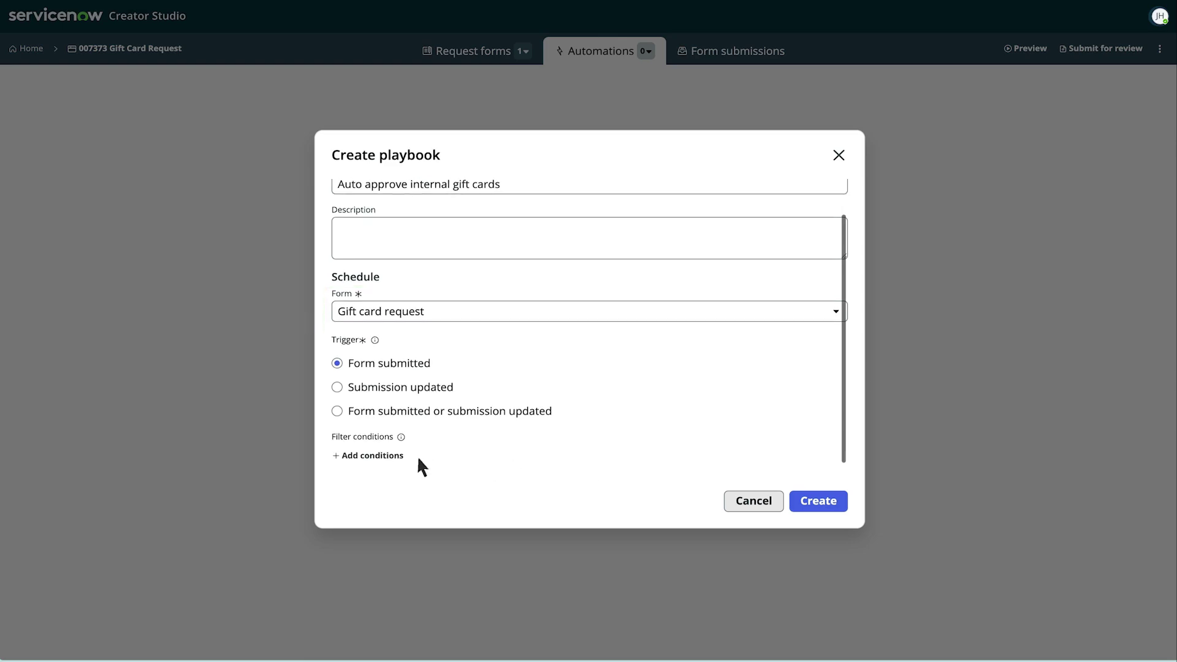
{"action": "left_click", "coordinate": [380, 457]}
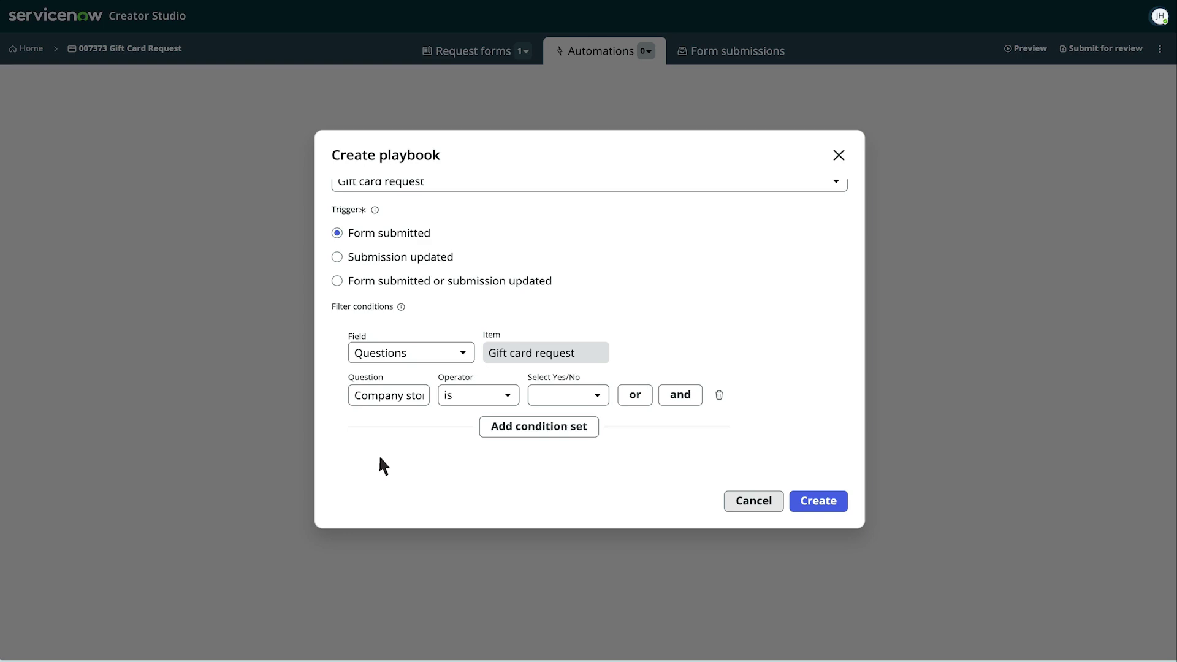
{"action": "left_click", "coordinate": [581, 395]}
{"action": "left_click", "coordinate": [826, 503]}
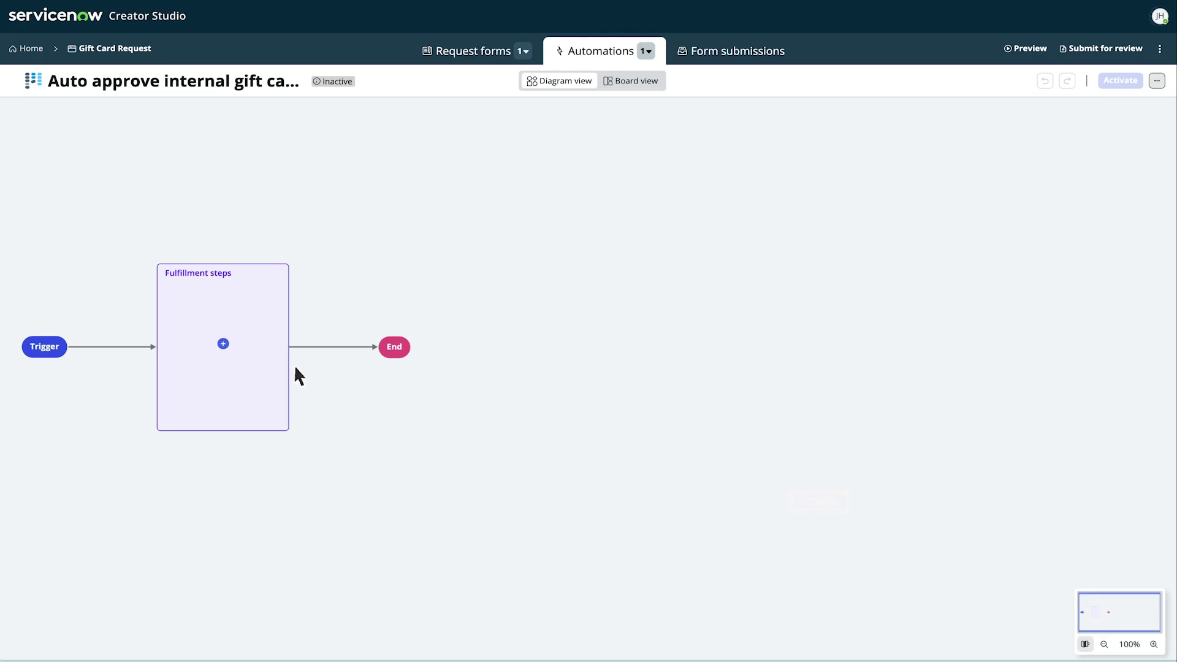
Step: Add a Request approval fulfillment step with the requestor's manager as approver
{"action": "left_click", "coordinate": [224, 345]}
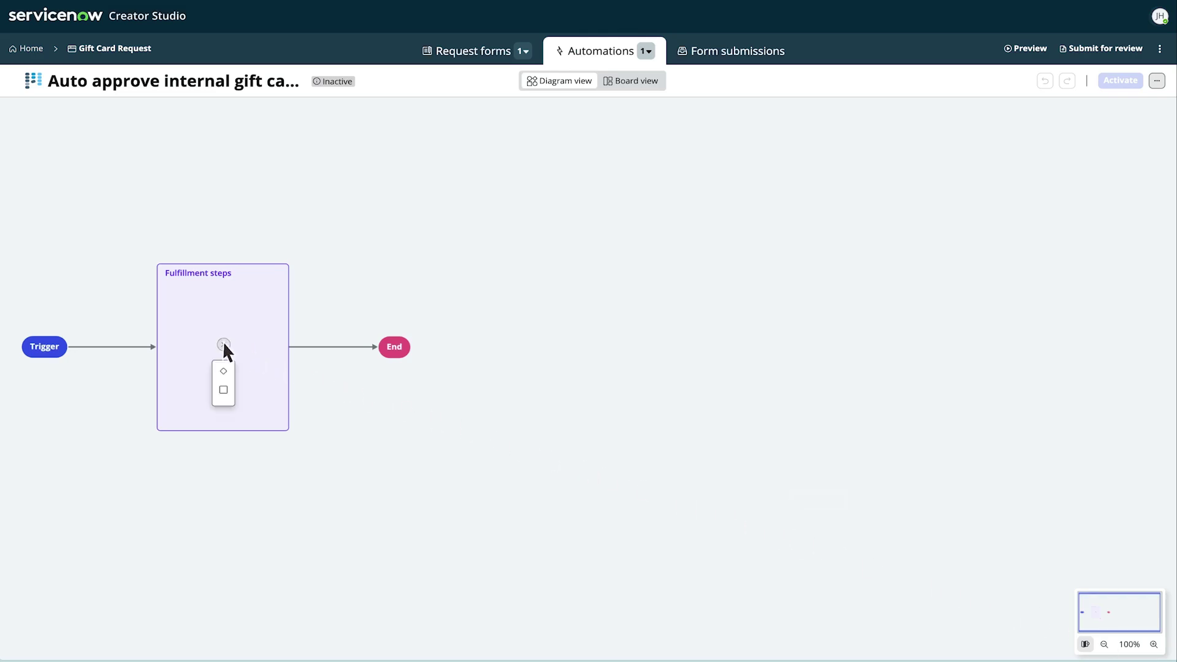
{"action": "left_click", "coordinate": [225, 391]}
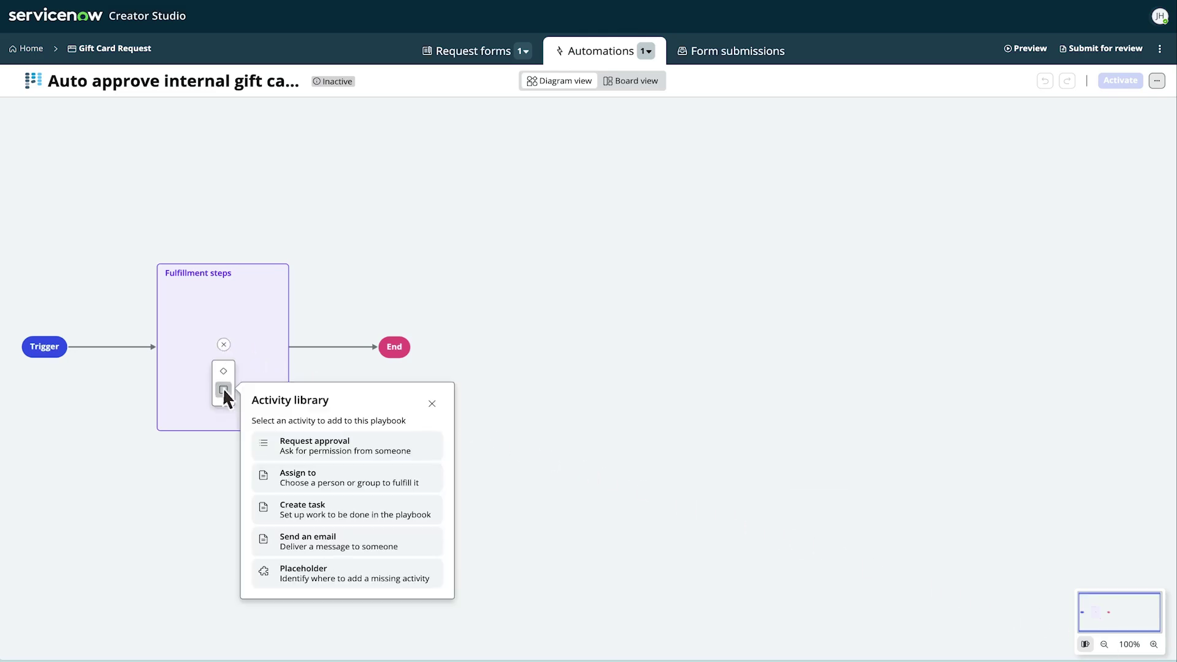
{"action": "left_click", "coordinate": [376, 444]}
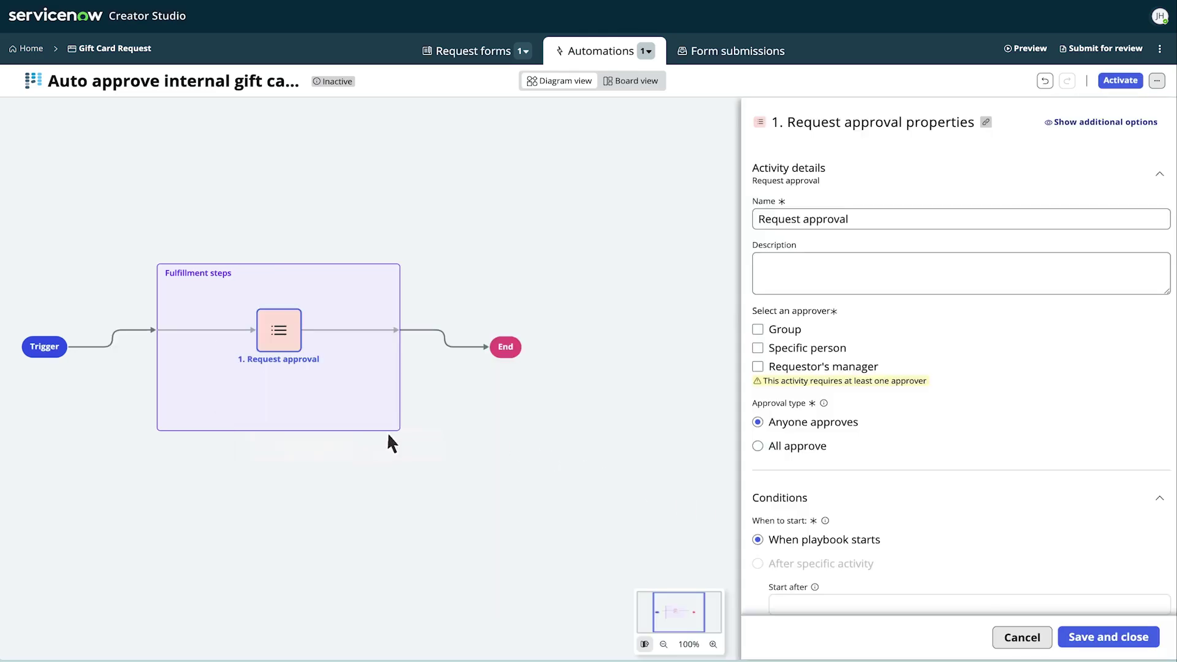
{"action": "left_click", "coordinate": [758, 368]}
{"action": "left_click", "coordinate": [1107, 638]}
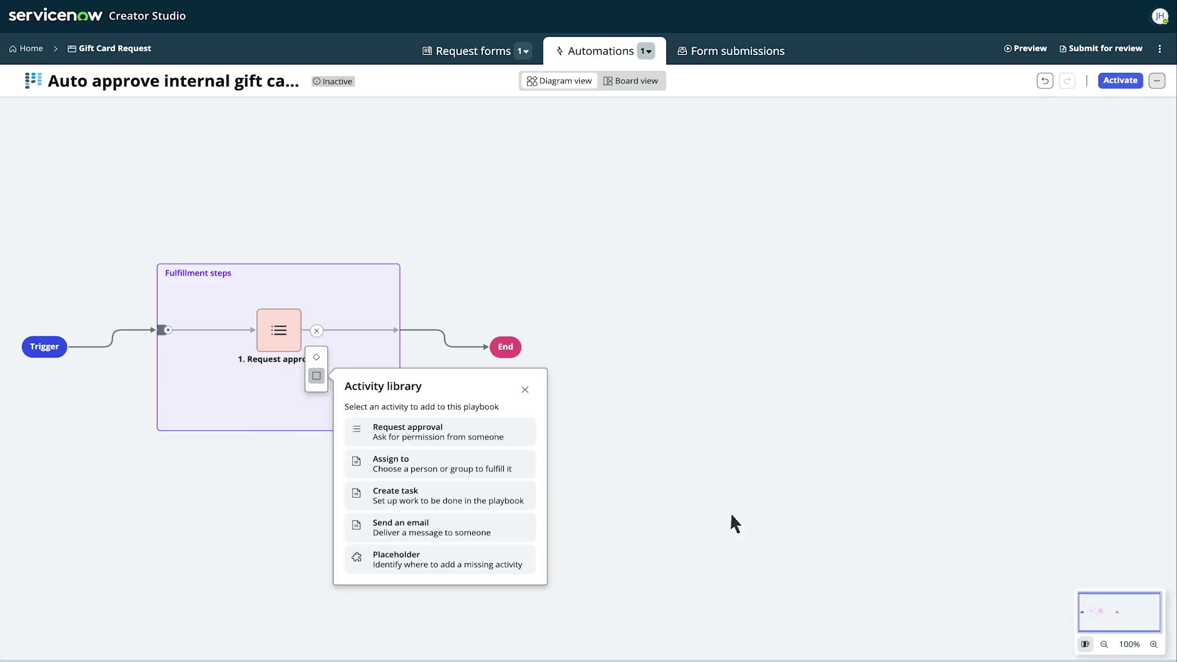
Step: Add a second Request approval step for Acme Inc Finance Approval Group, then view form submissions
{"action": "left_click", "coordinate": [454, 428]}
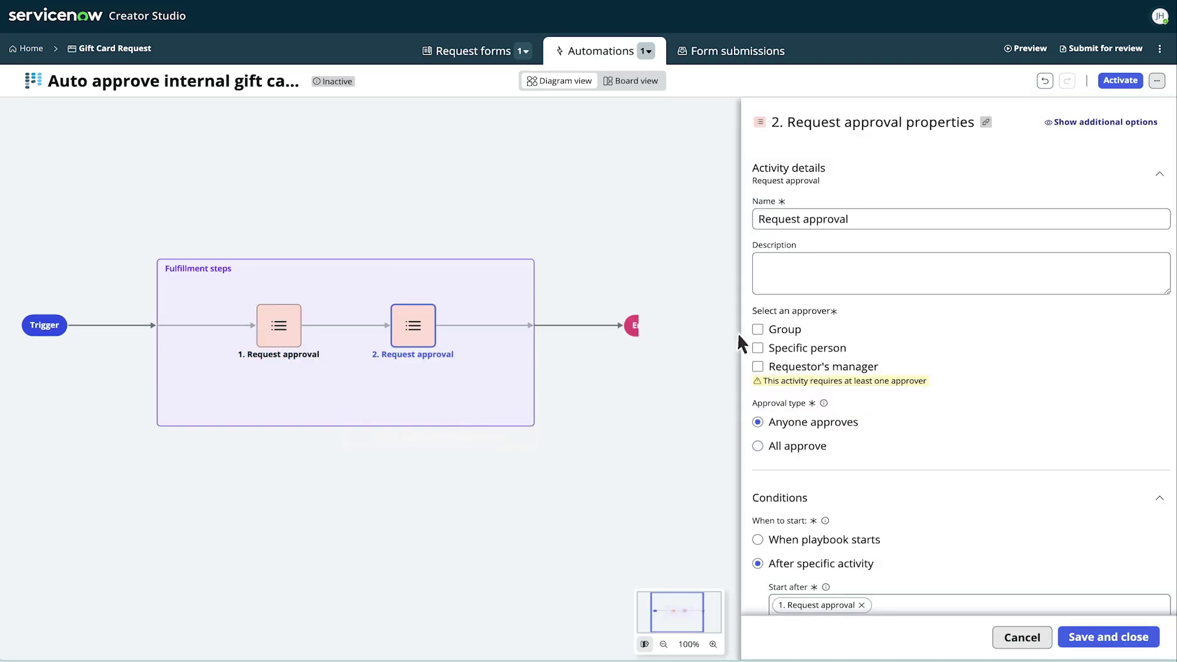
{"action": "left_click", "coordinate": [757, 330]}
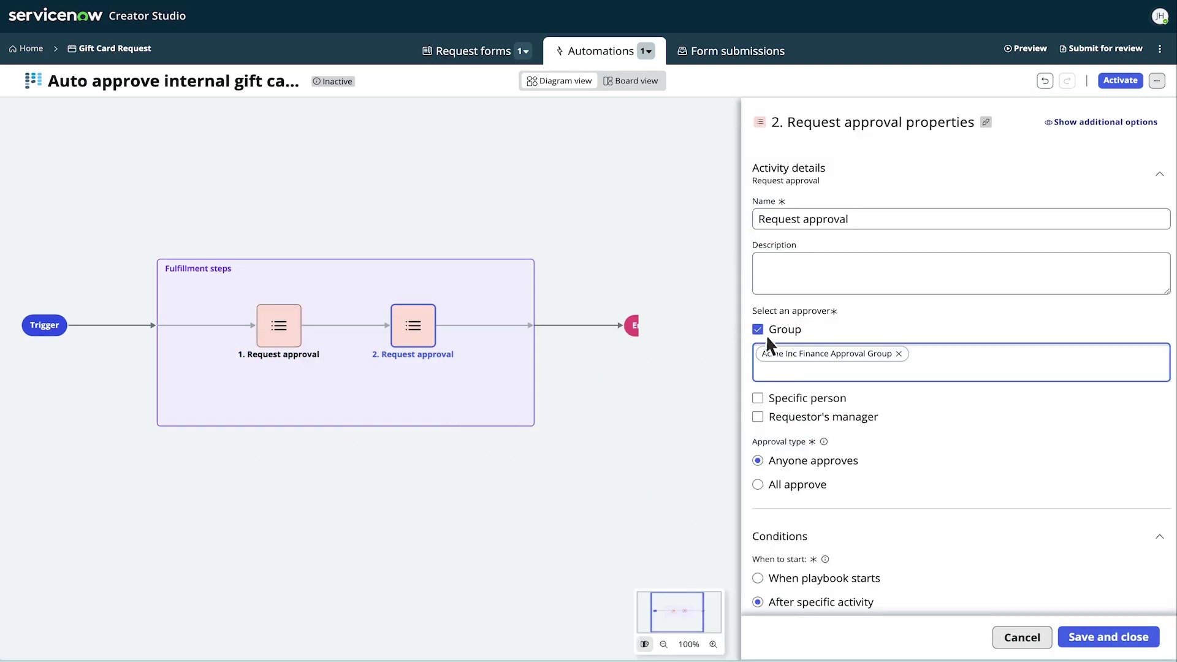
{"action": "left_click", "coordinate": [1109, 637]}
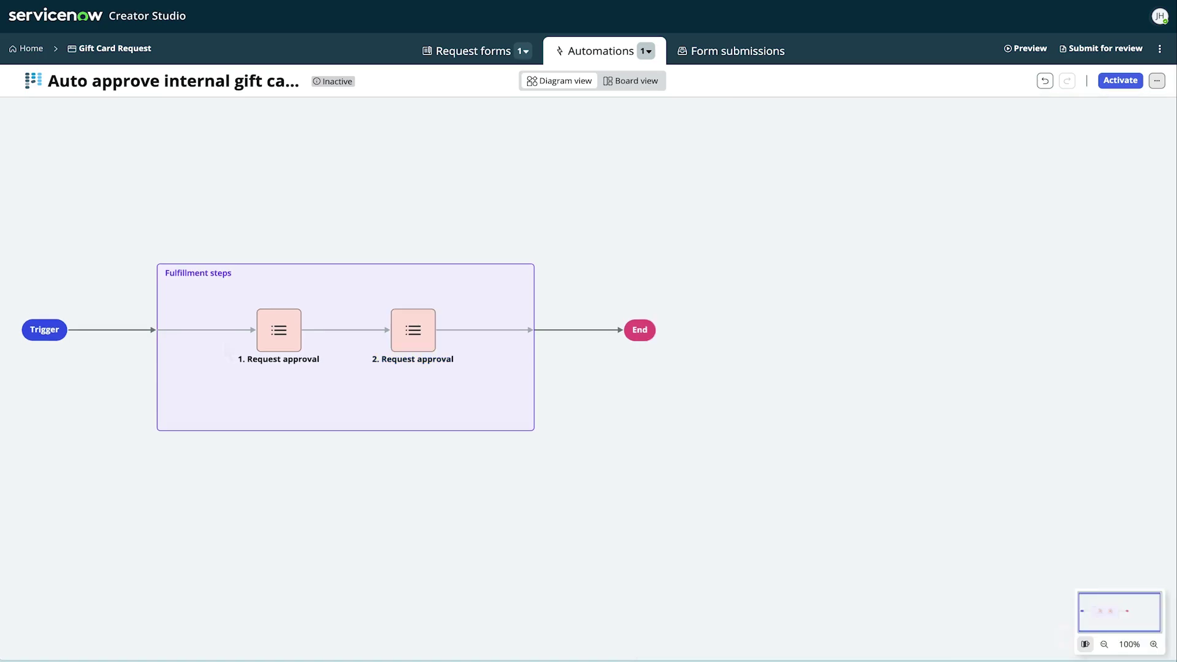
{"action": "left_click", "coordinate": [730, 49]}
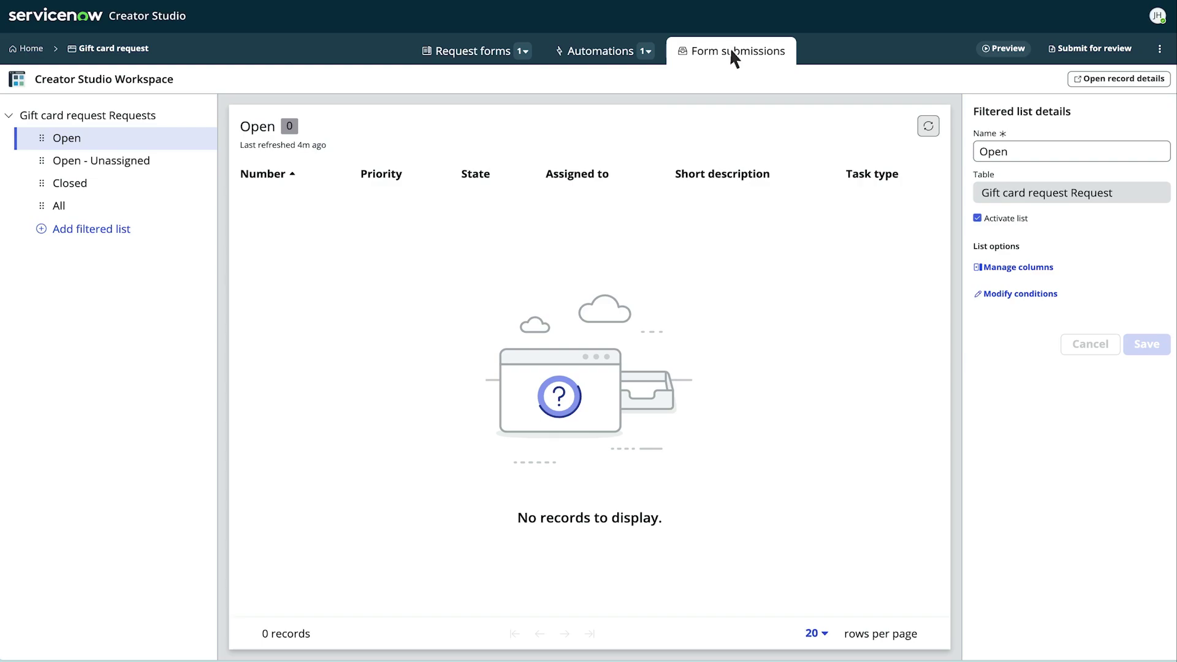
{"action": "left_click", "coordinate": [1008, 49]}
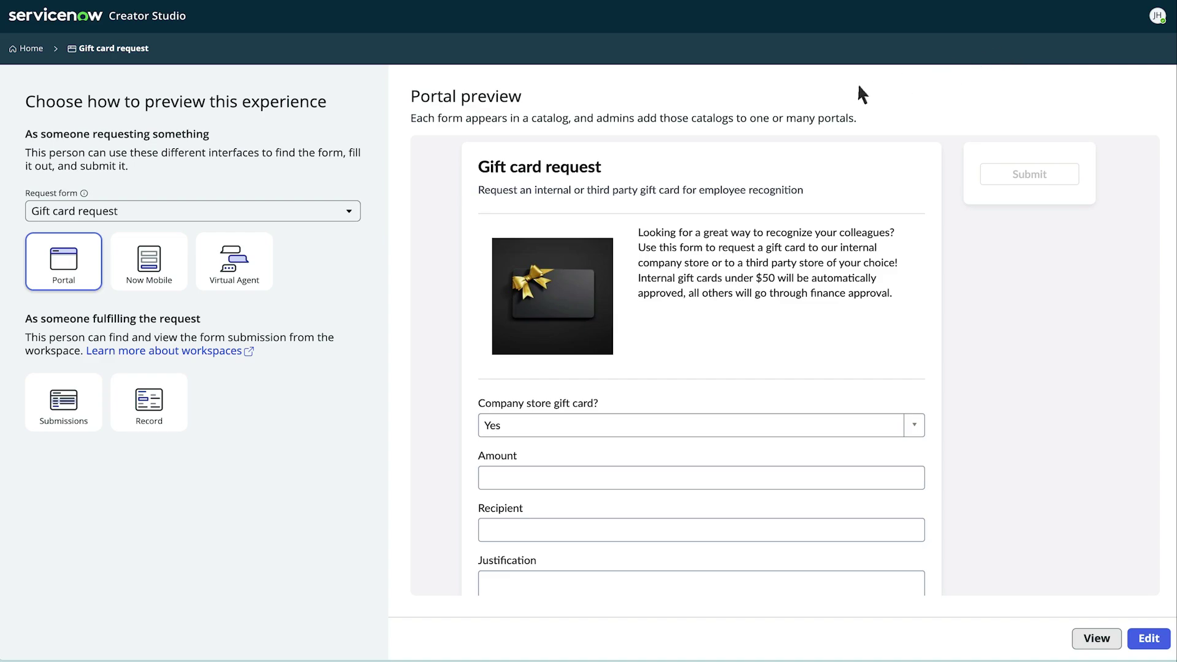
{"action": "left_click", "coordinate": [154, 255]}
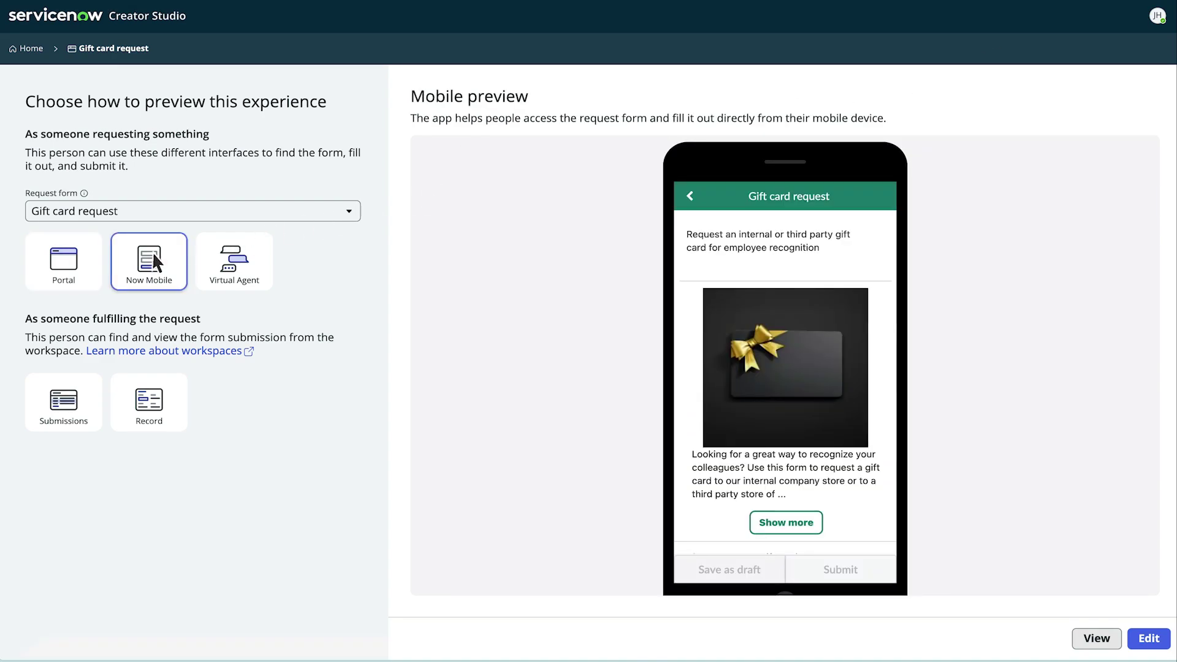
{"action": "left_click", "coordinate": [1149, 638]}
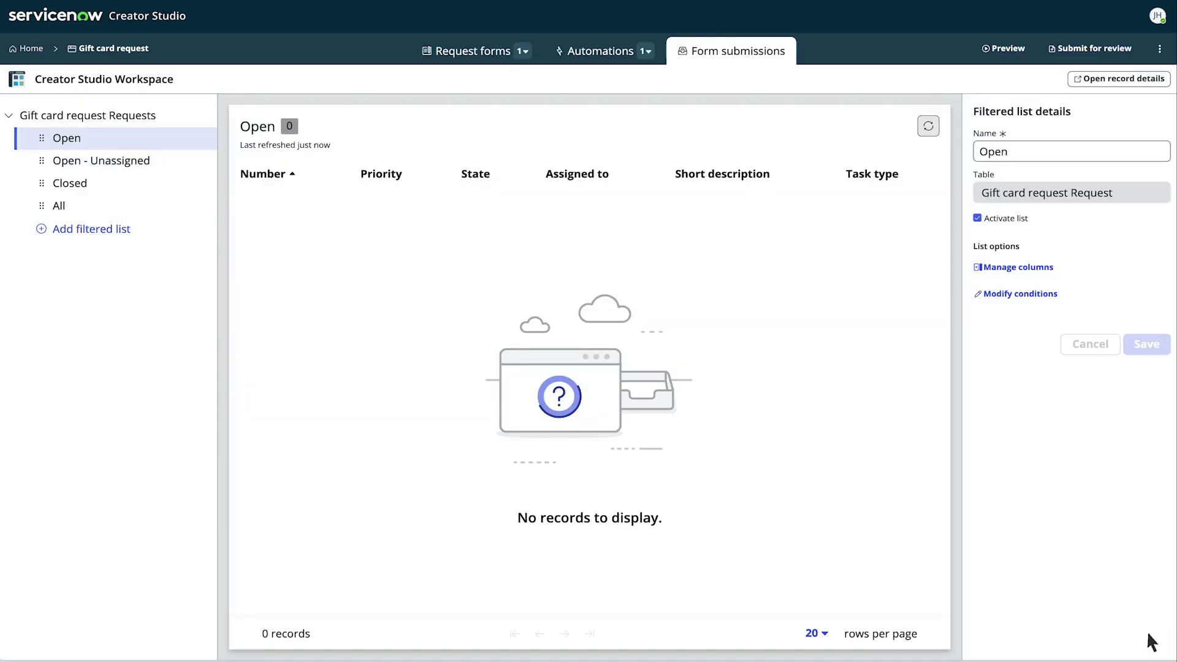
Step: Submit the Gift card request app for review as version 1.1.0, confirming forms, playbooks and versioning
{"action": "left_click", "coordinate": [1092, 49]}
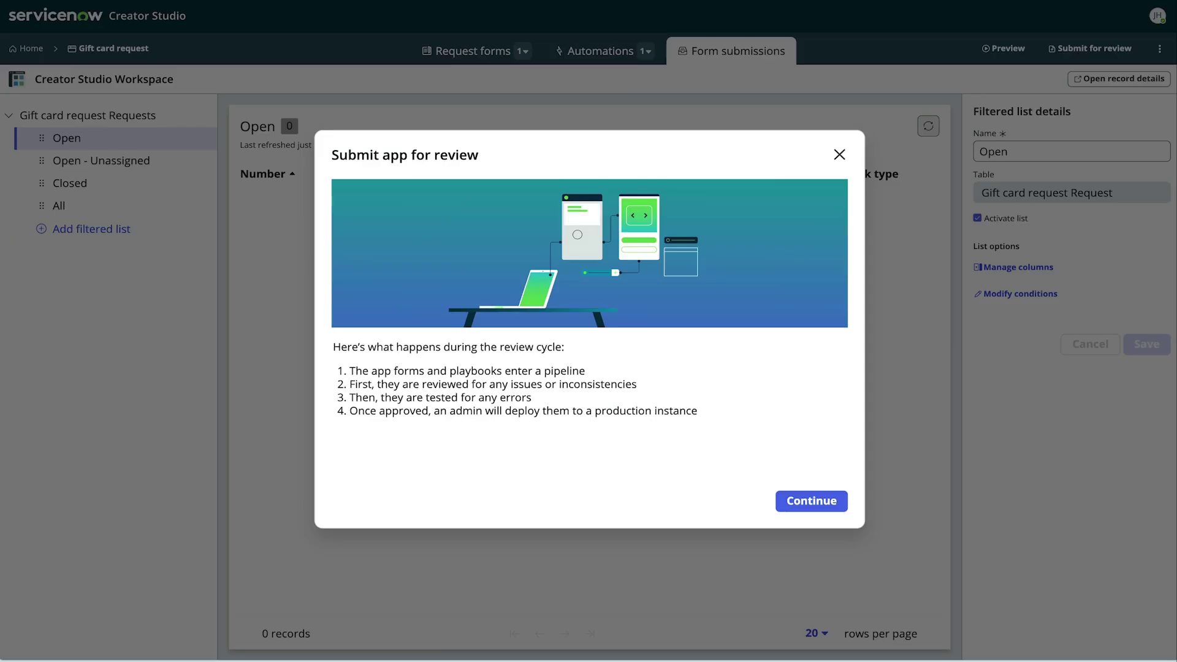
{"action": "left_click", "coordinate": [815, 501]}
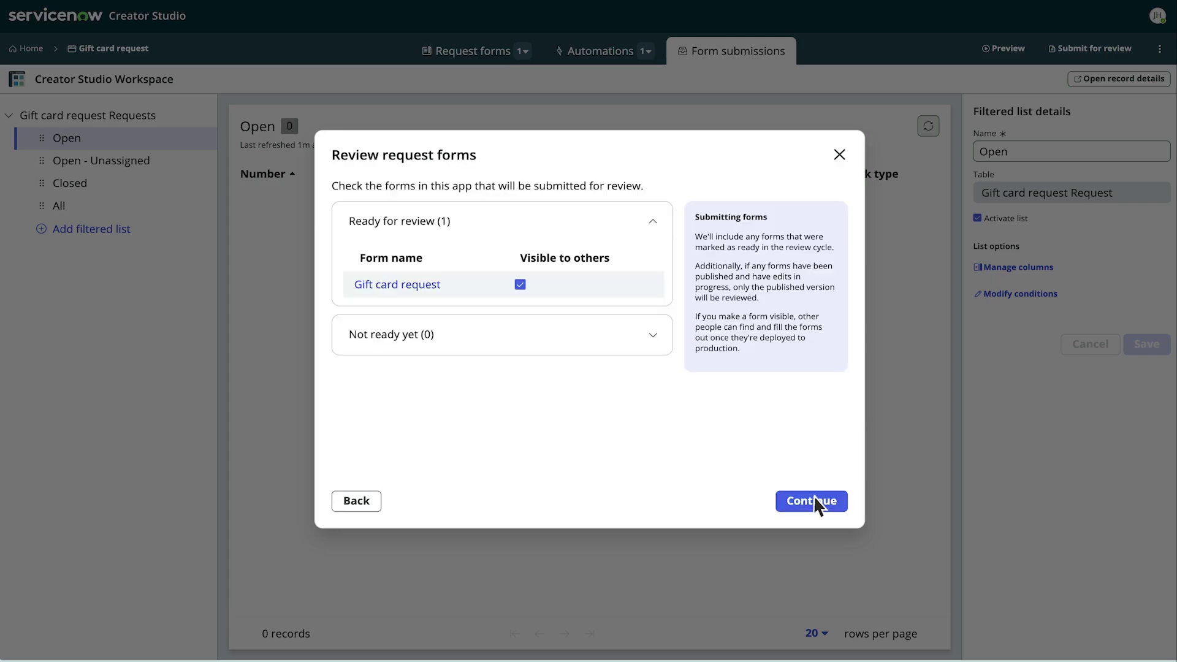
{"action": "left_click", "coordinate": [814, 500]}
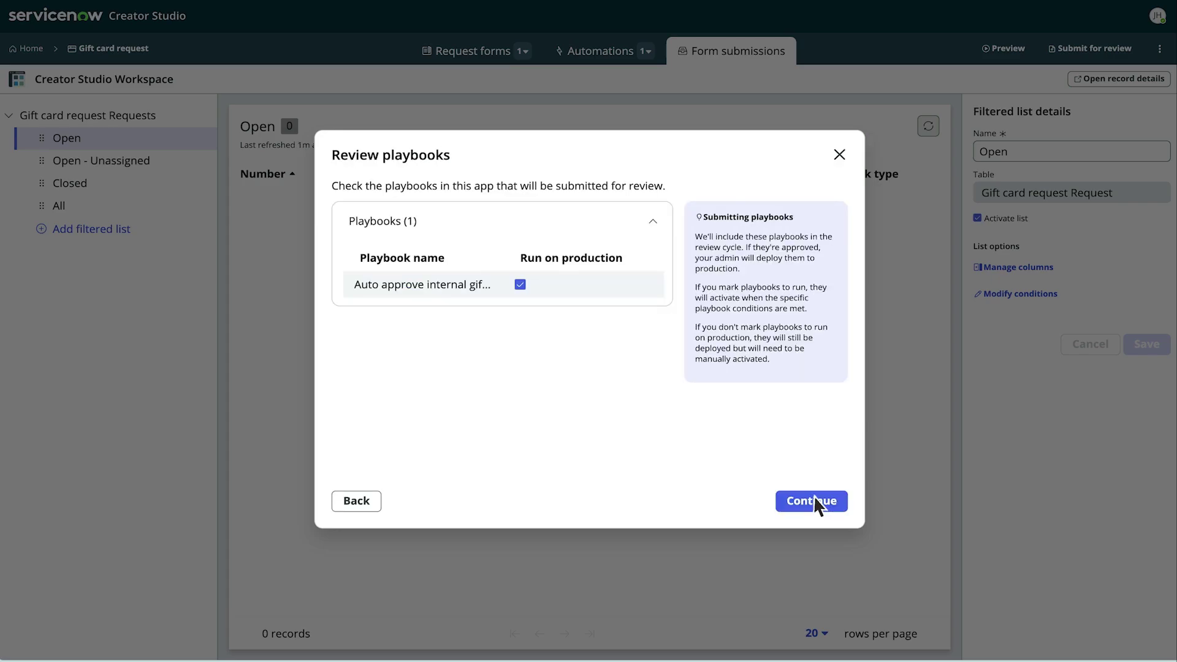
{"action": "left_click", "coordinate": [814, 500]}
{"action": "left_click", "coordinate": [816, 501]}
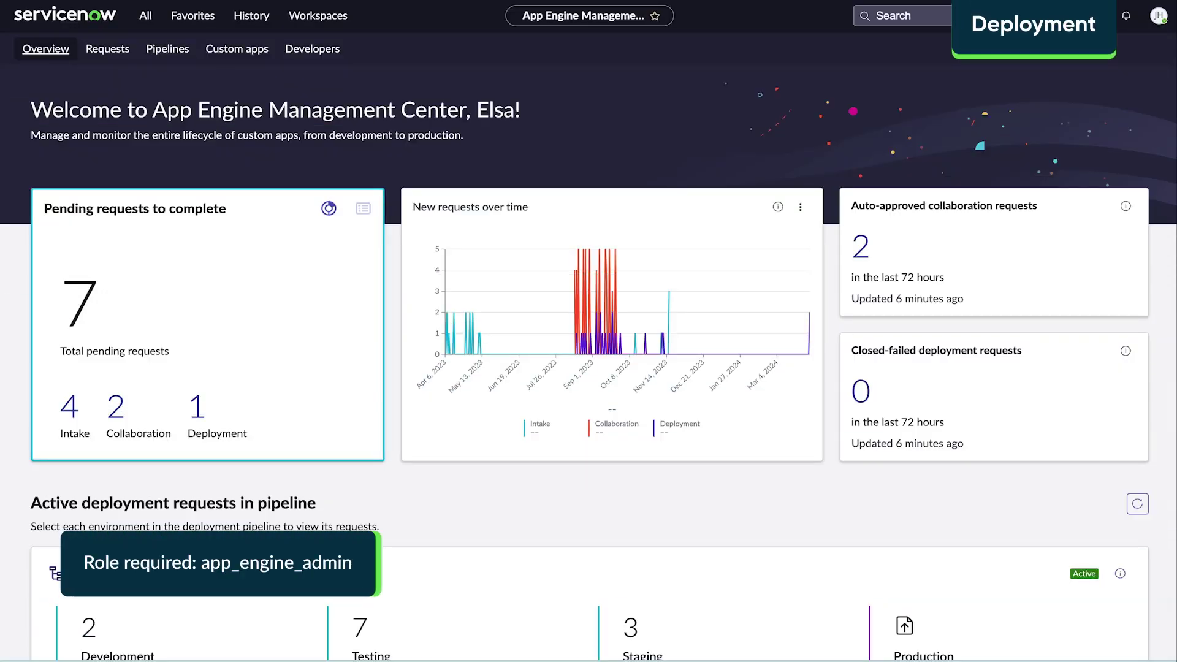
Step: Open the pending deployment request, then open the live Gift card request form in the employee portal
{"action": "left_click", "coordinate": [199, 407]}
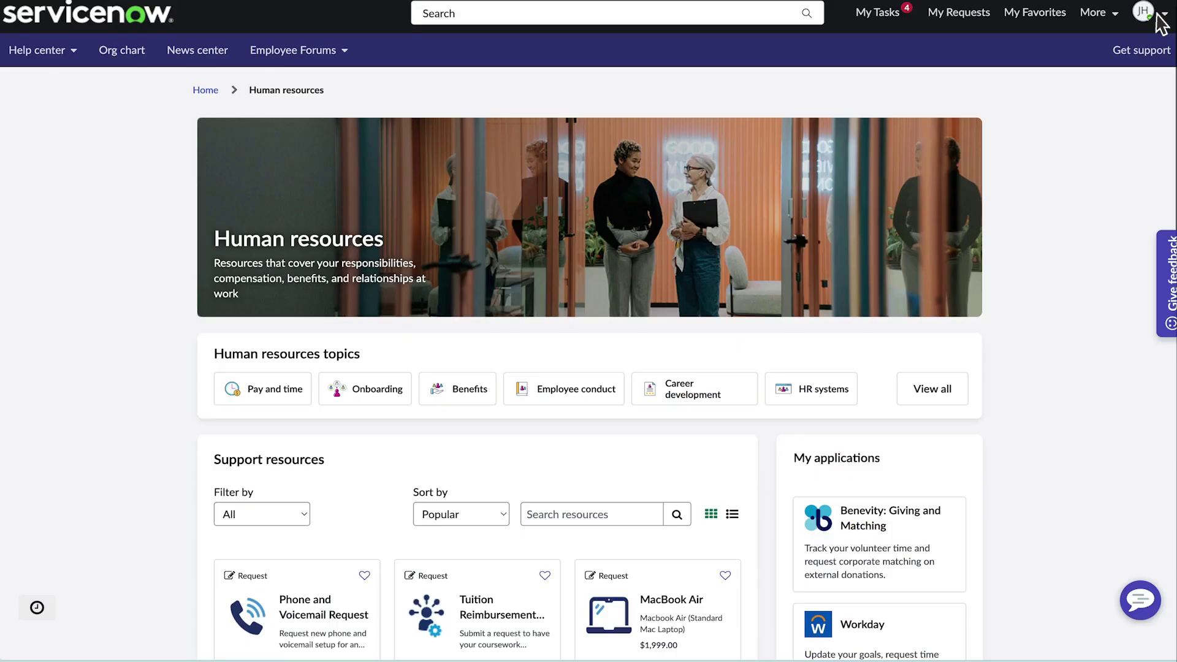
{"action": "scroll", "coordinate": [1159, 23], "scroll_direction": "down", "scroll_amount": 15}
{"action": "left_click", "coordinate": [690, 172]}
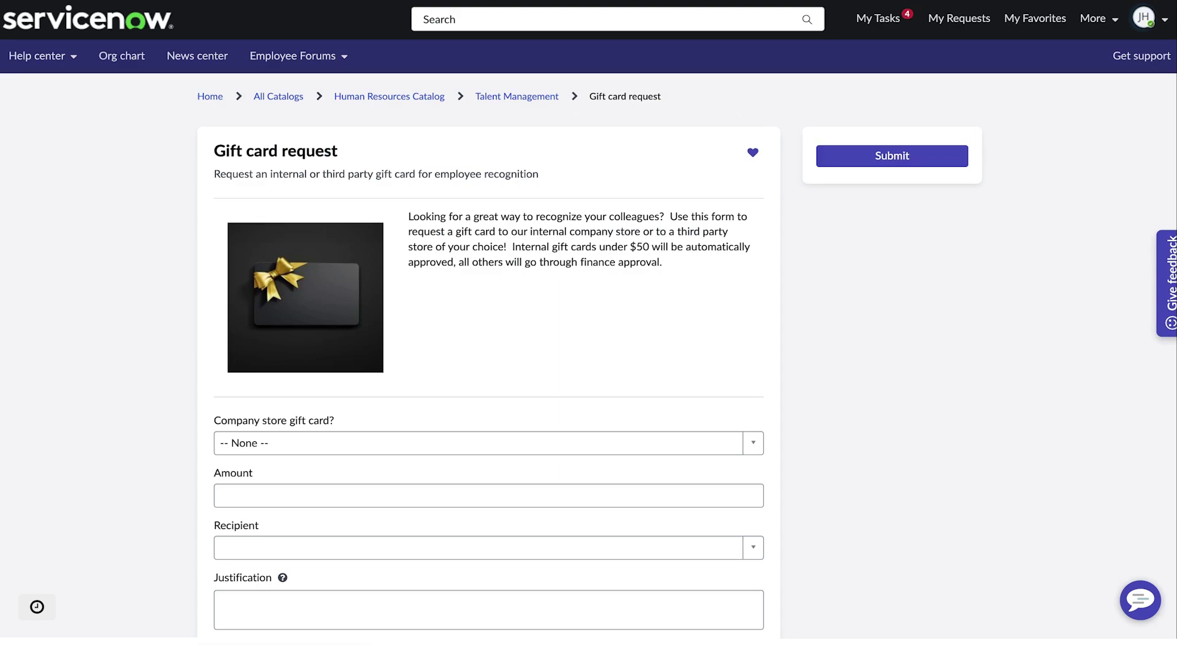